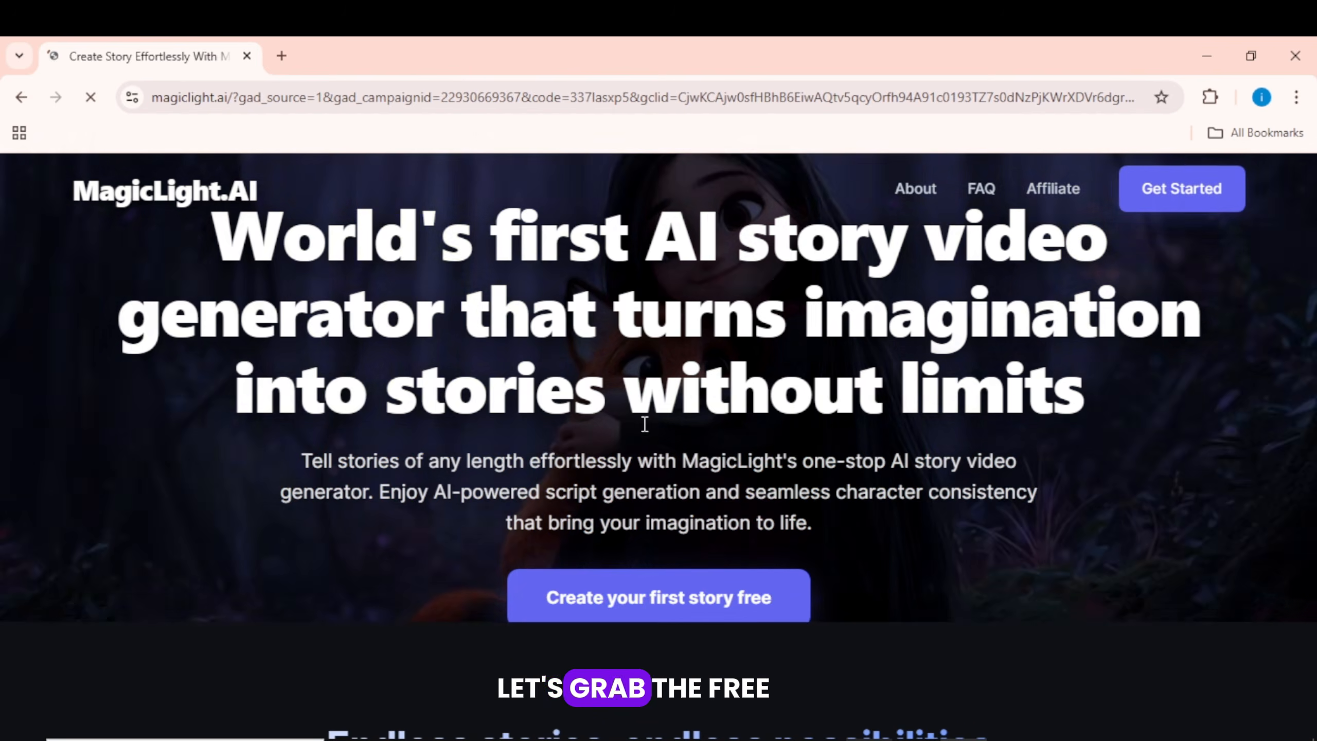
Log in to the MagicLight account and start a new creation with the AI Video Agent
{"action": "scroll", "coordinate": [680, 478], "scroll_direction": "down", "scroll_amount": 3}
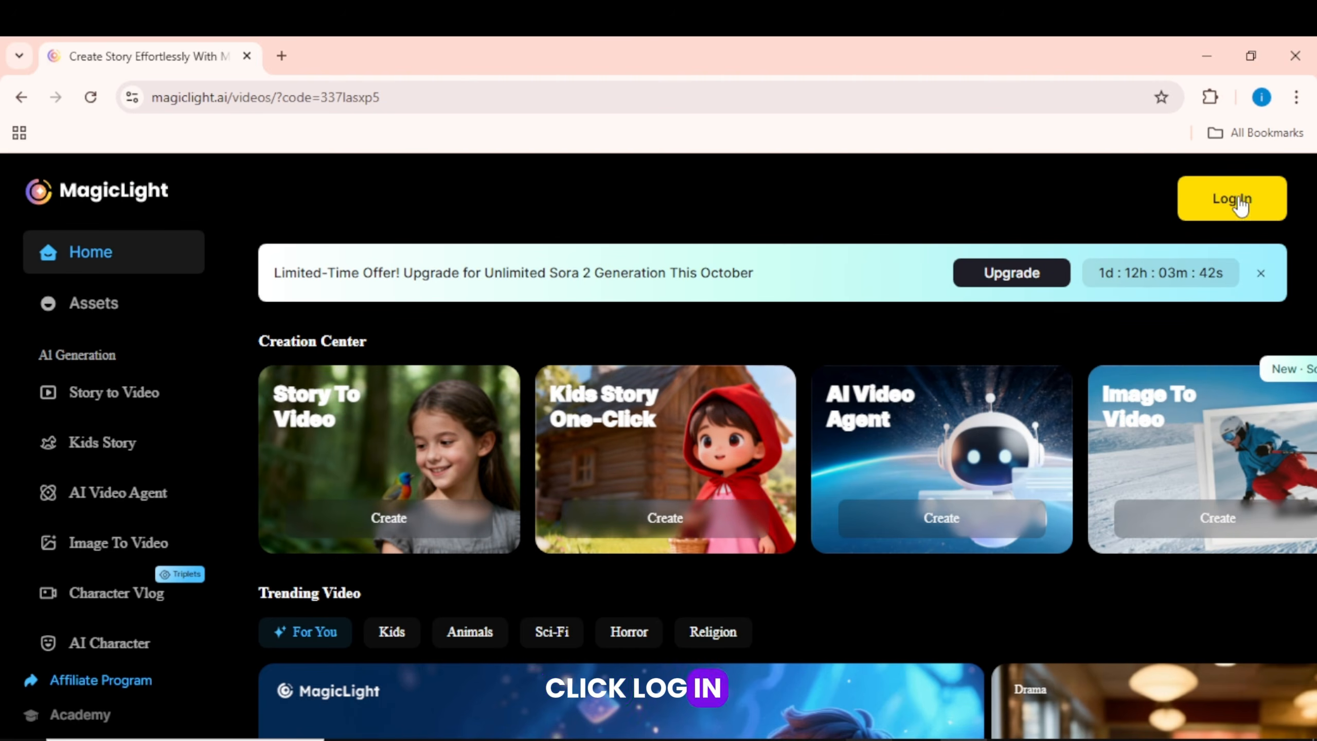
{"action": "left_click", "coordinate": [1233, 199]}
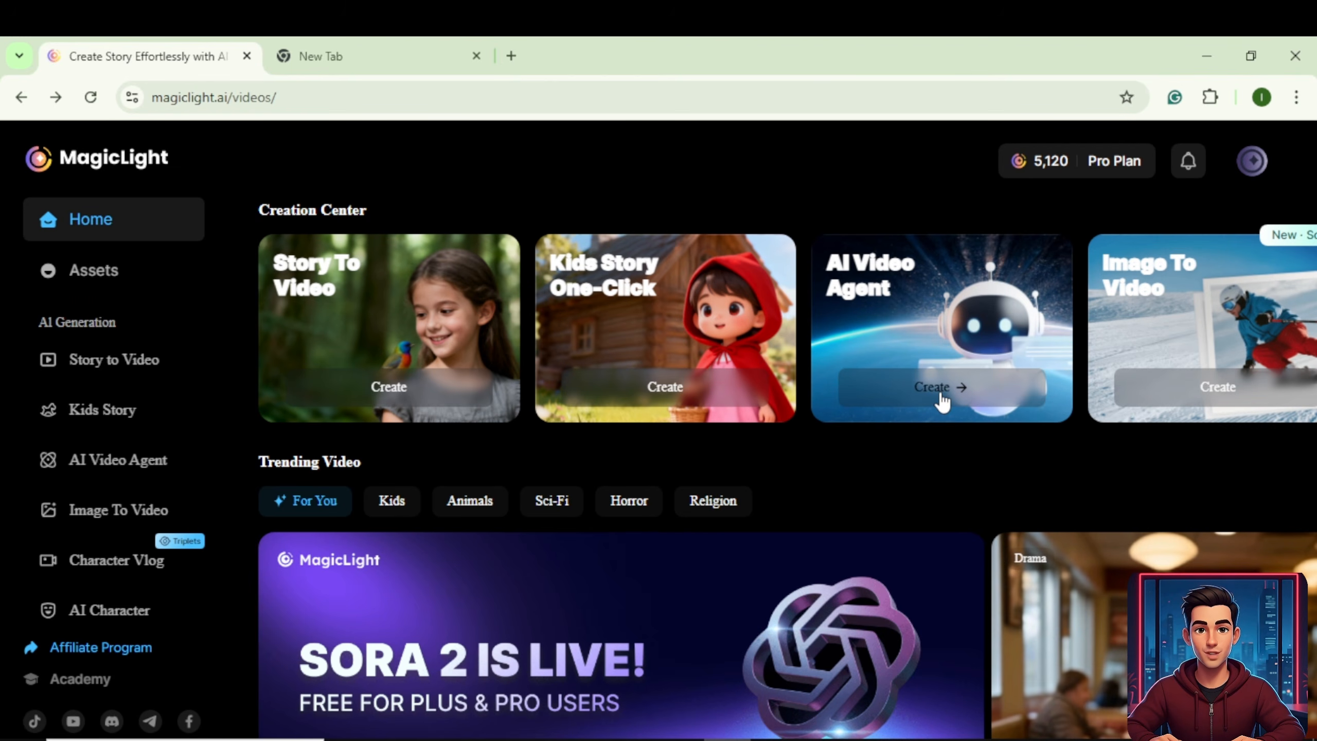
{"action": "left_click", "coordinate": [941, 400]}
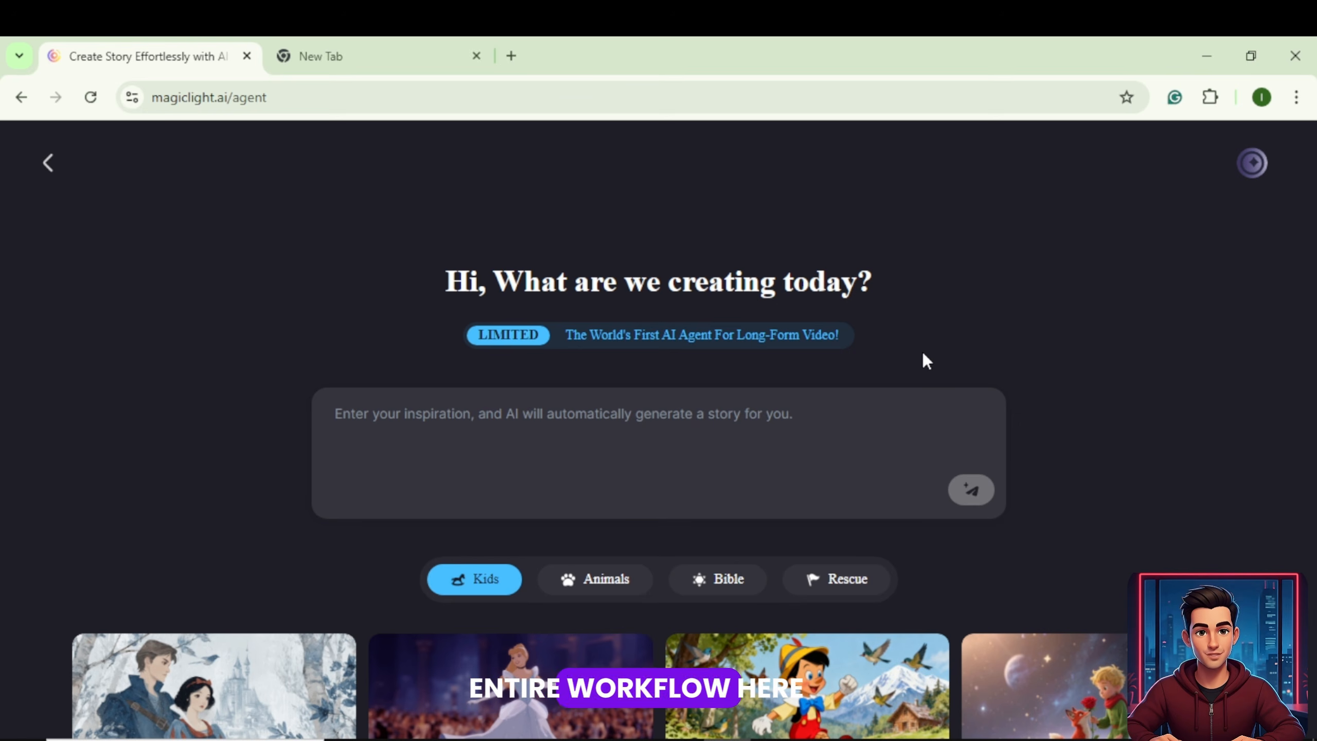
Load the Cinderella sample from the Kids stories as the prompt and read through its text
{"action": "scroll", "coordinate": [926, 360], "scroll_direction": "down", "scroll_amount": 2}
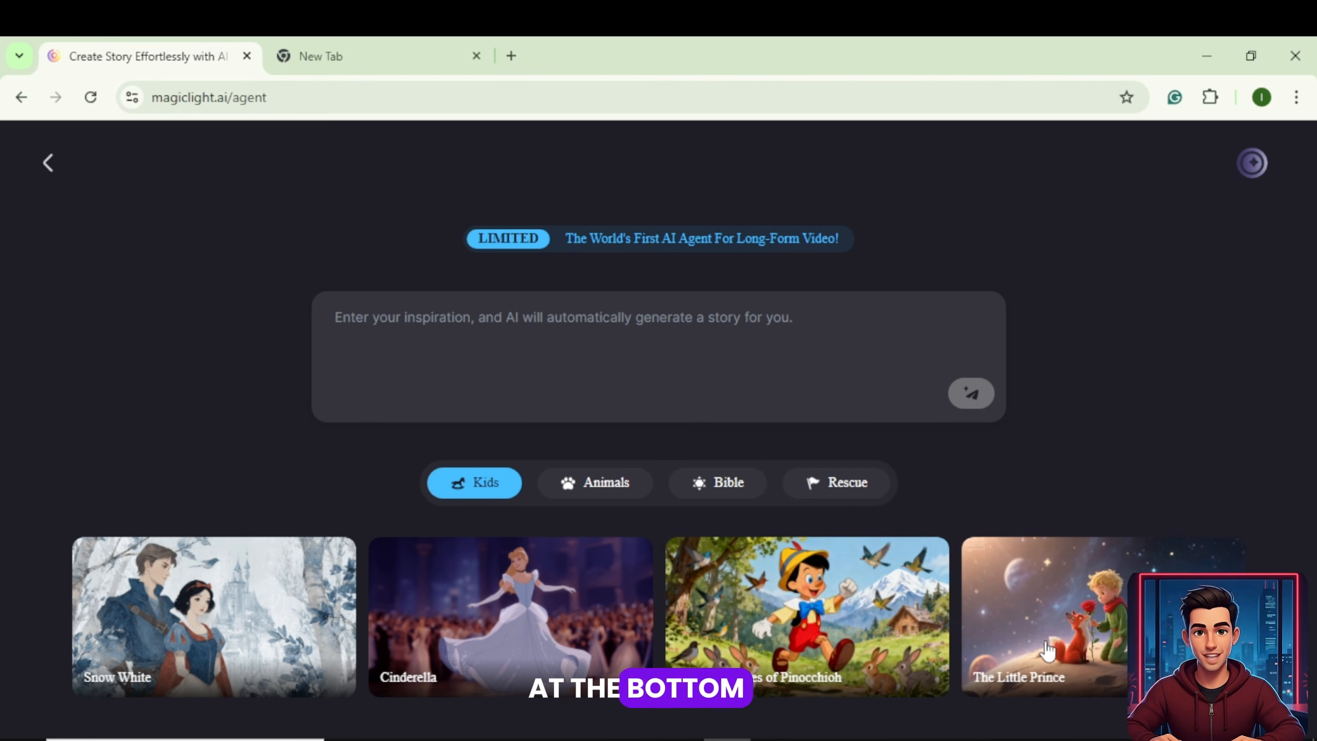
{"action": "left_click", "coordinate": [776, 621]}
{"action": "left_click", "coordinate": [553, 662]}
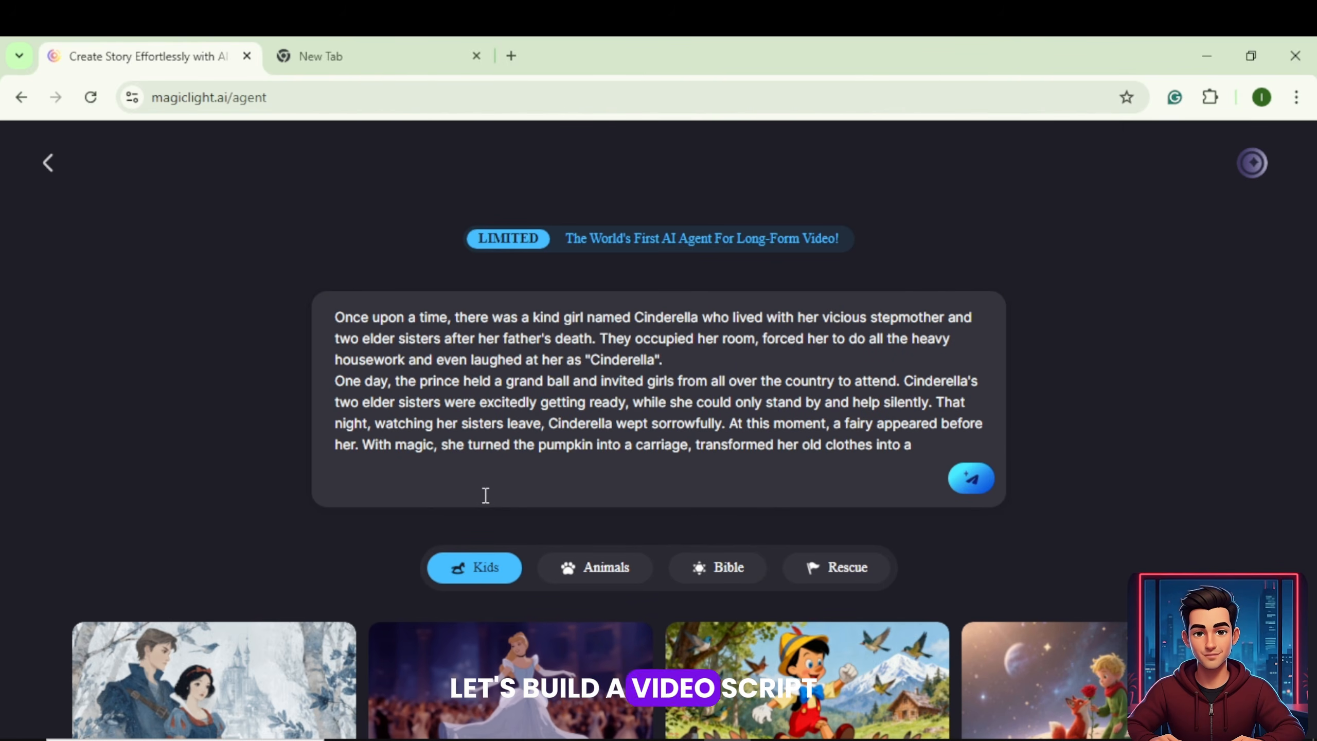
{"action": "scroll", "coordinate": [653, 477], "scroll_direction": "down", "scroll_amount": 3}
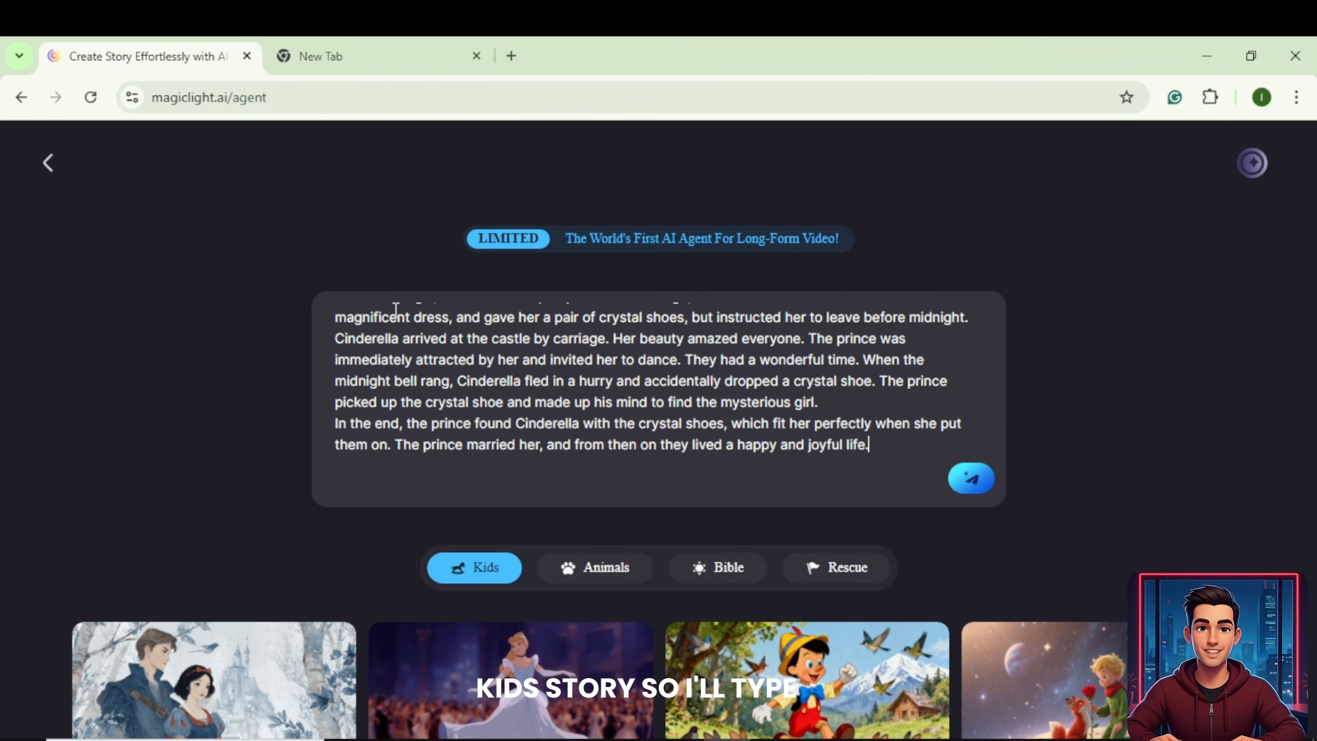
{"action": "left_click_drag", "start_coordinate": [396, 310], "coordinate": [391, 332]}
{"action": "scroll", "coordinate": [596, 386], "scroll_direction": "down", "scroll_amount": 3}
Generate a heartwarming 2-minute animated story about a young boy, his mother, and their cat who go on a camping trip in a snowy forest during the day
{"action": "key", "text": "ctrl+a"}
{"action": "type", "text": "Create a complete and heartwarming 2-minute animated story about a young boy, his mother, and their cat who go on a camping trip in a snowy forest during the day."}
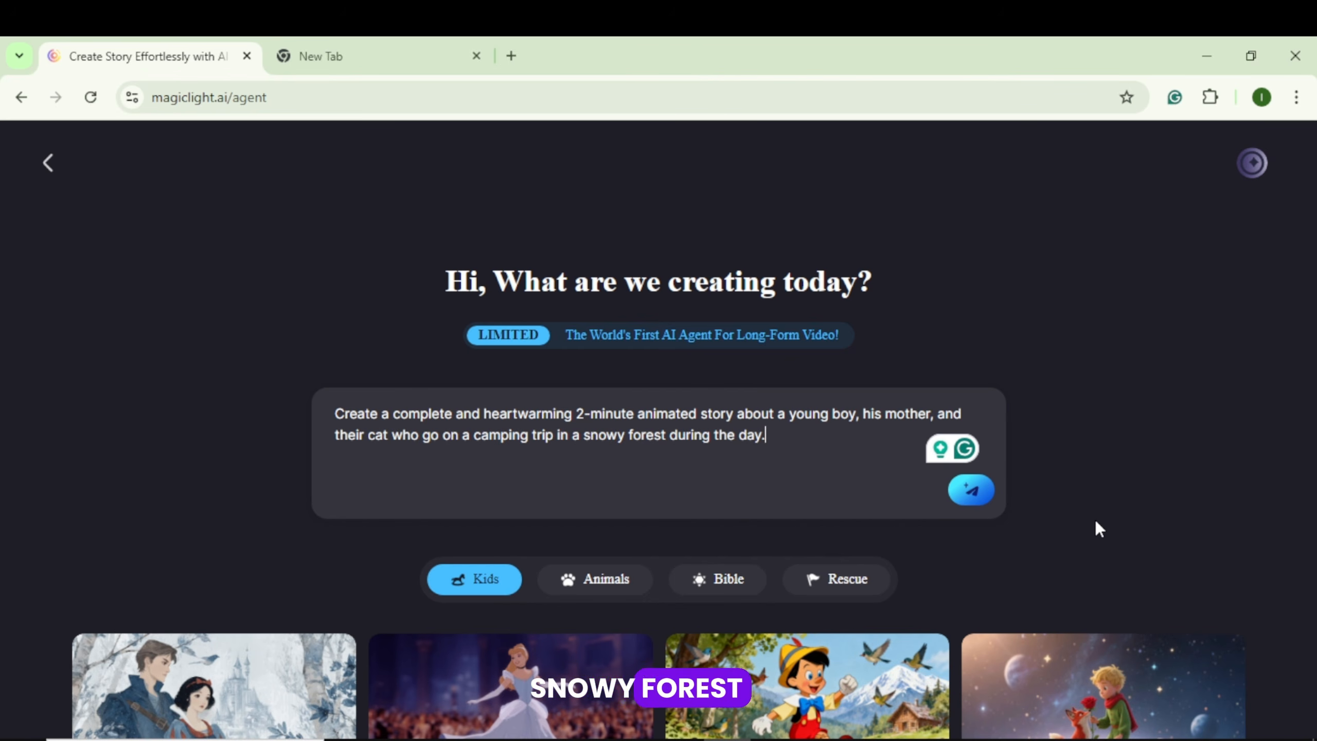
{"action": "left_click", "coordinate": [973, 489]}
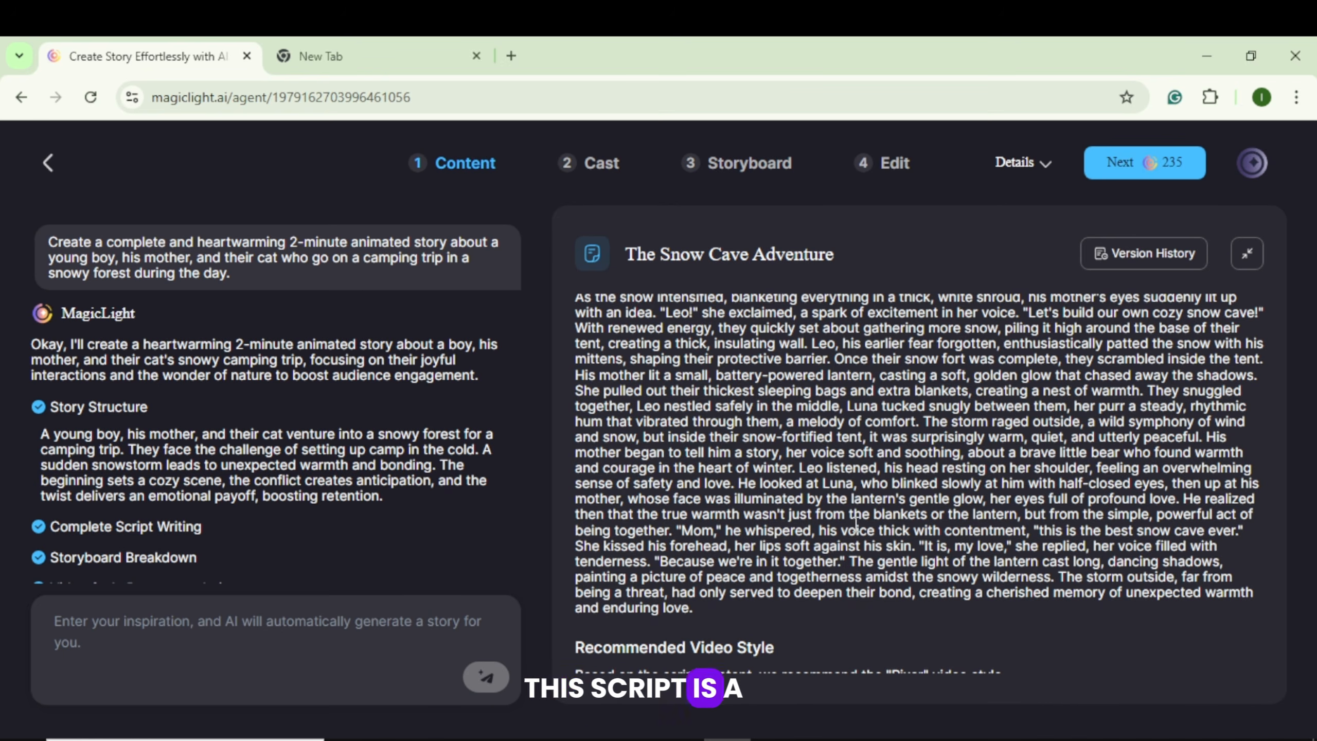
Choose the Pixar video style for the generated snow cave story
{"action": "scroll", "coordinate": [854, 525], "scroll_direction": "down", "scroll_amount": 5}
{"action": "scroll", "coordinate": [843, 528], "scroll_direction": "down", "scroll_amount": 2}
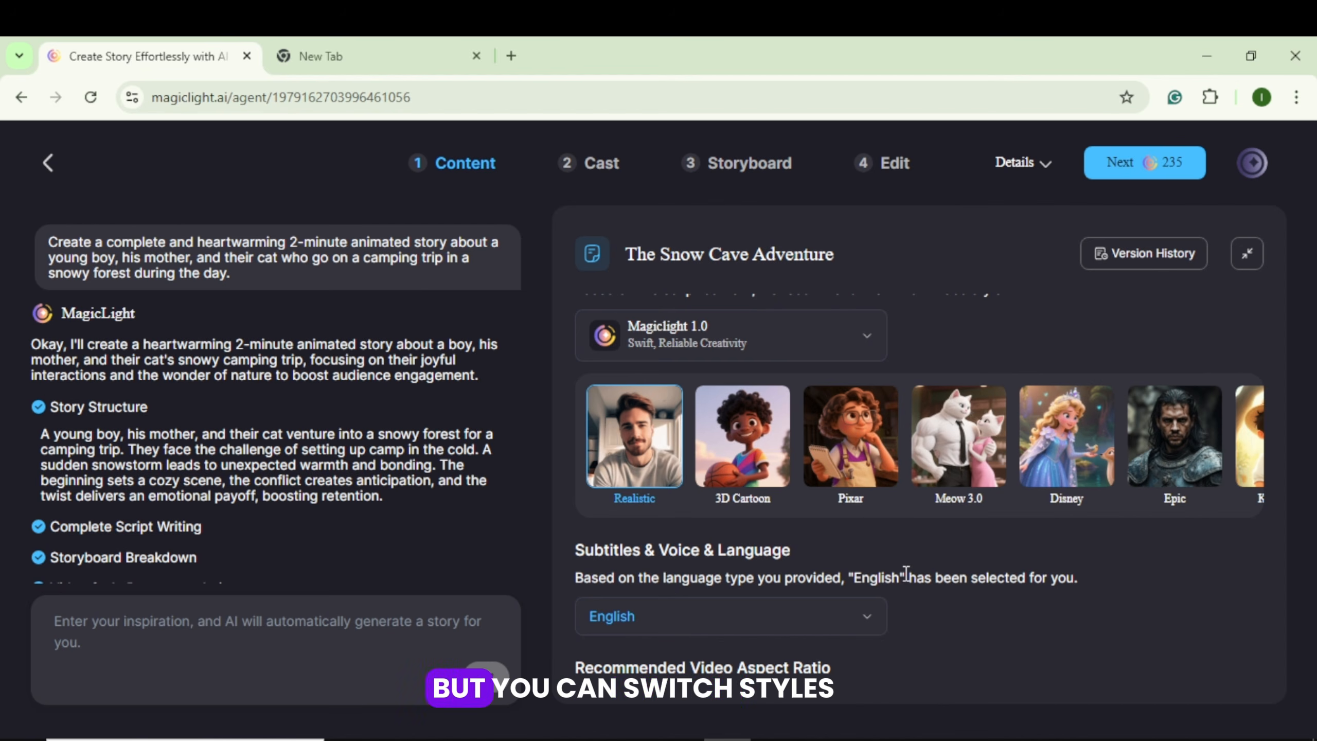
{"action": "left_click", "coordinate": [847, 459]}
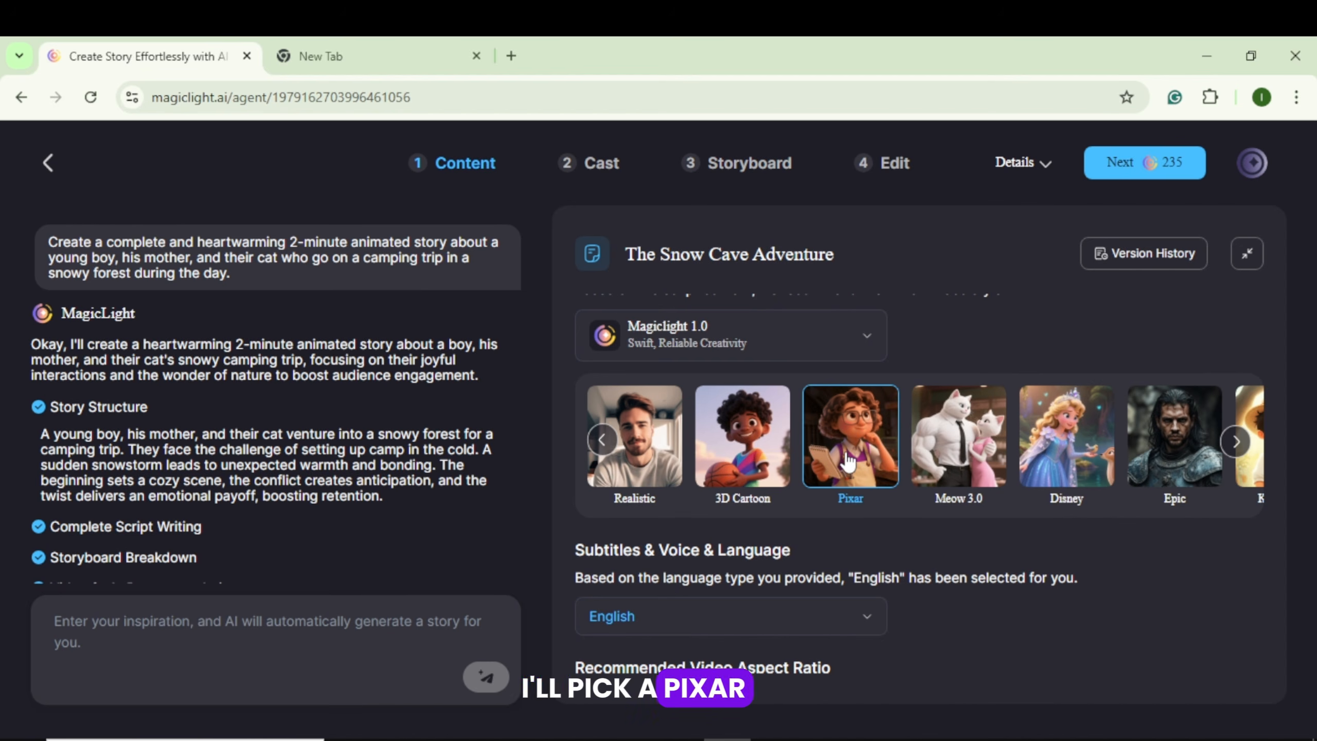
Browse the supported subtitle and voice languages and select English
{"action": "scroll", "coordinate": [848, 459], "scroll_direction": "down", "scroll_amount": 2}
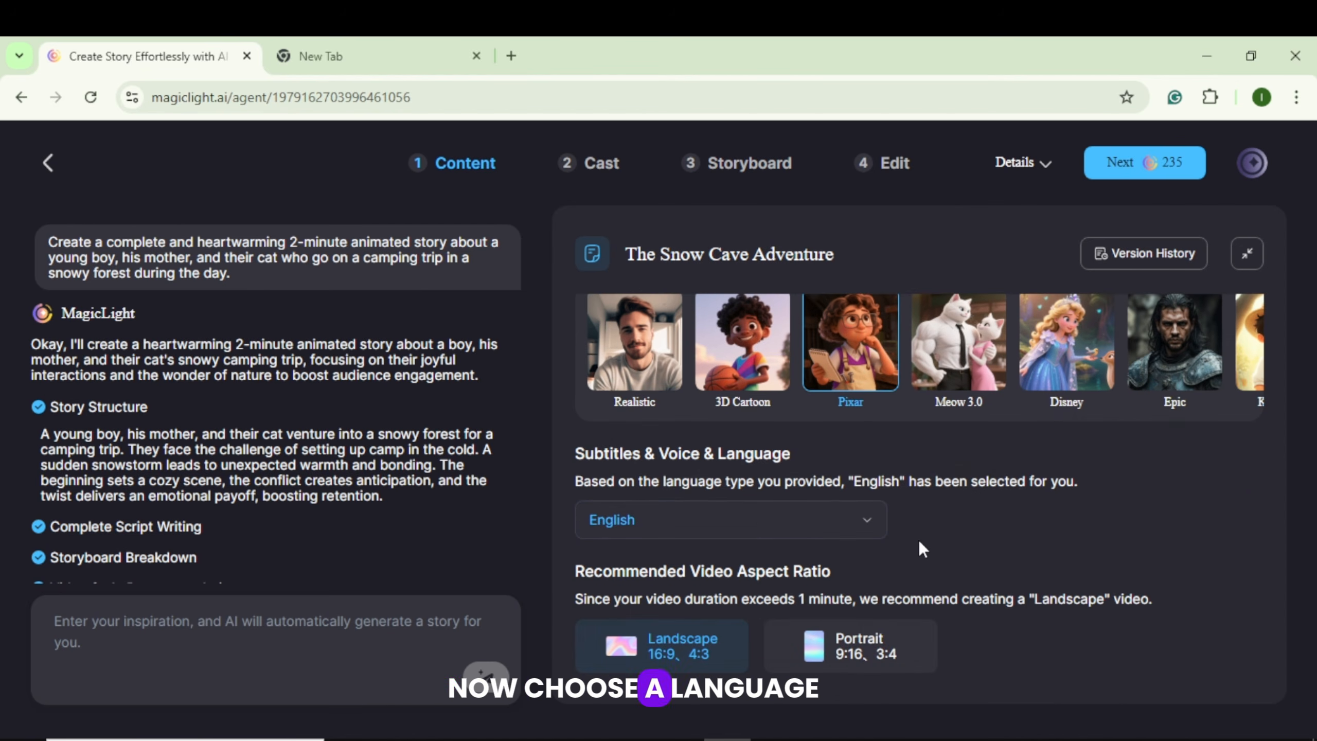
{"action": "left_click", "coordinate": [770, 521]}
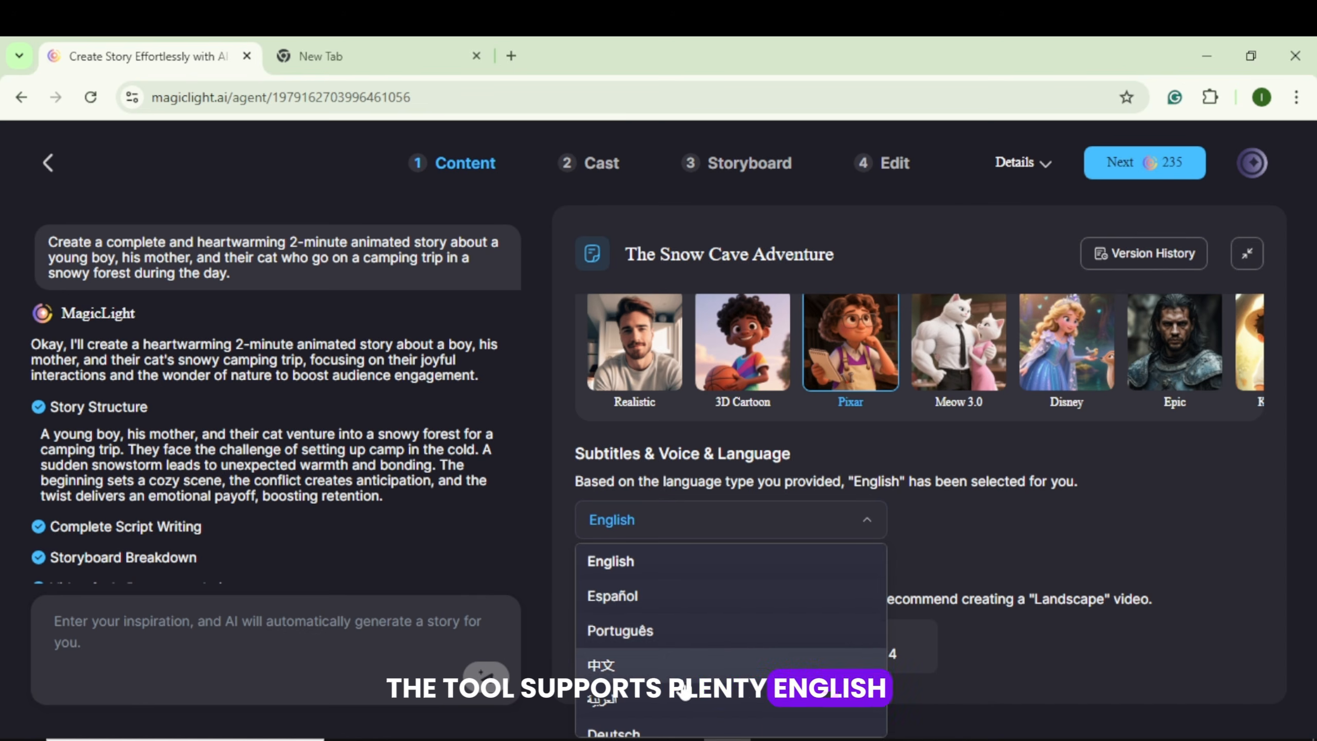
{"action": "scroll", "coordinate": [674, 690], "scroll_direction": "down", "scroll_amount": 3}
{"action": "scroll", "coordinate": [672, 724], "scroll_direction": "up", "scroll_amount": 3}
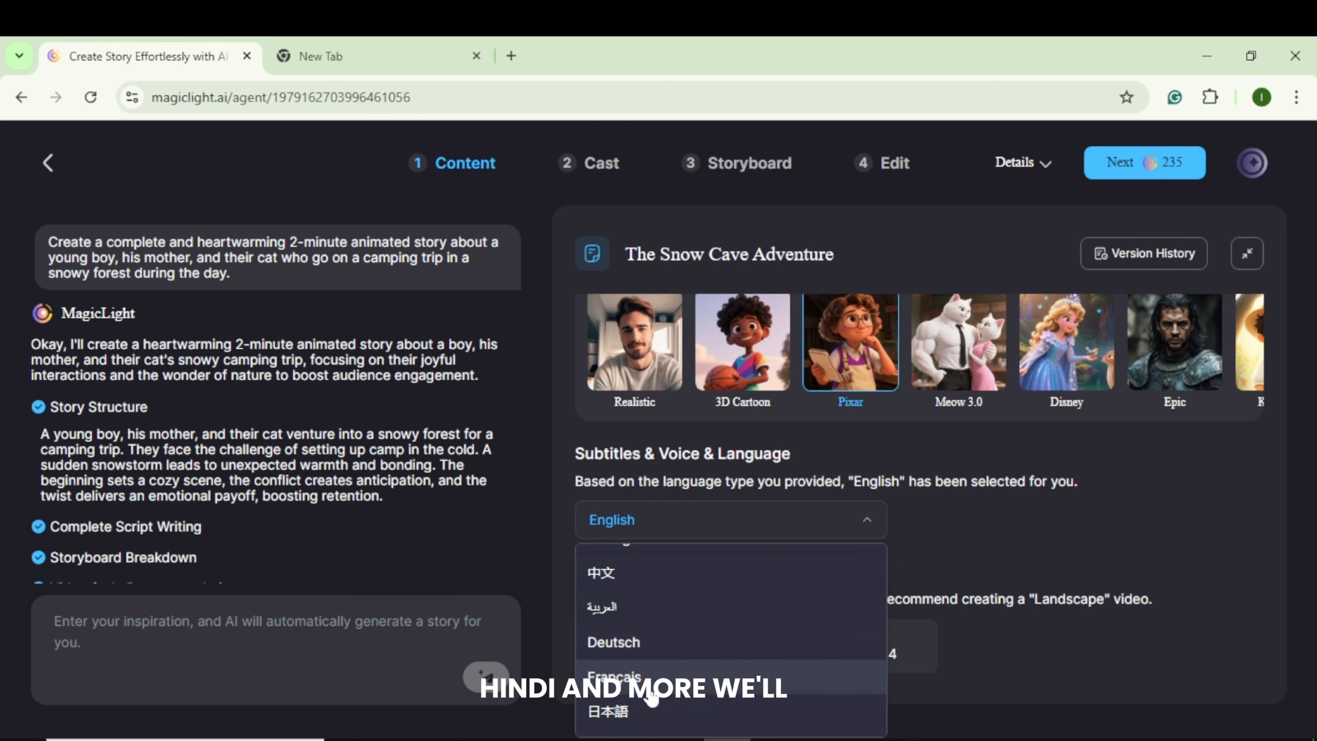
{"action": "left_click", "coordinate": [674, 565]}
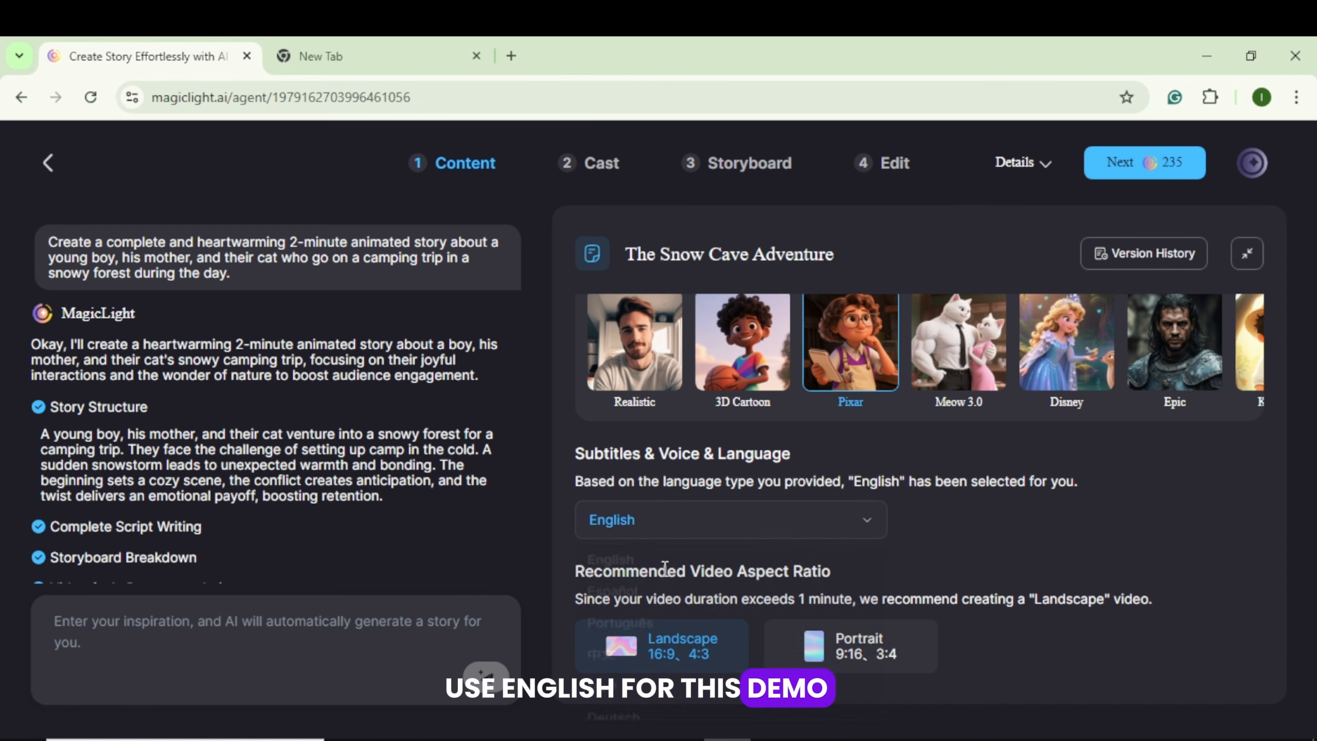
Use the Landscape aspect ratio for the video and continue to the Cast stage to auto-cast the detected characters
{"action": "left_click", "coordinate": [842, 653]}
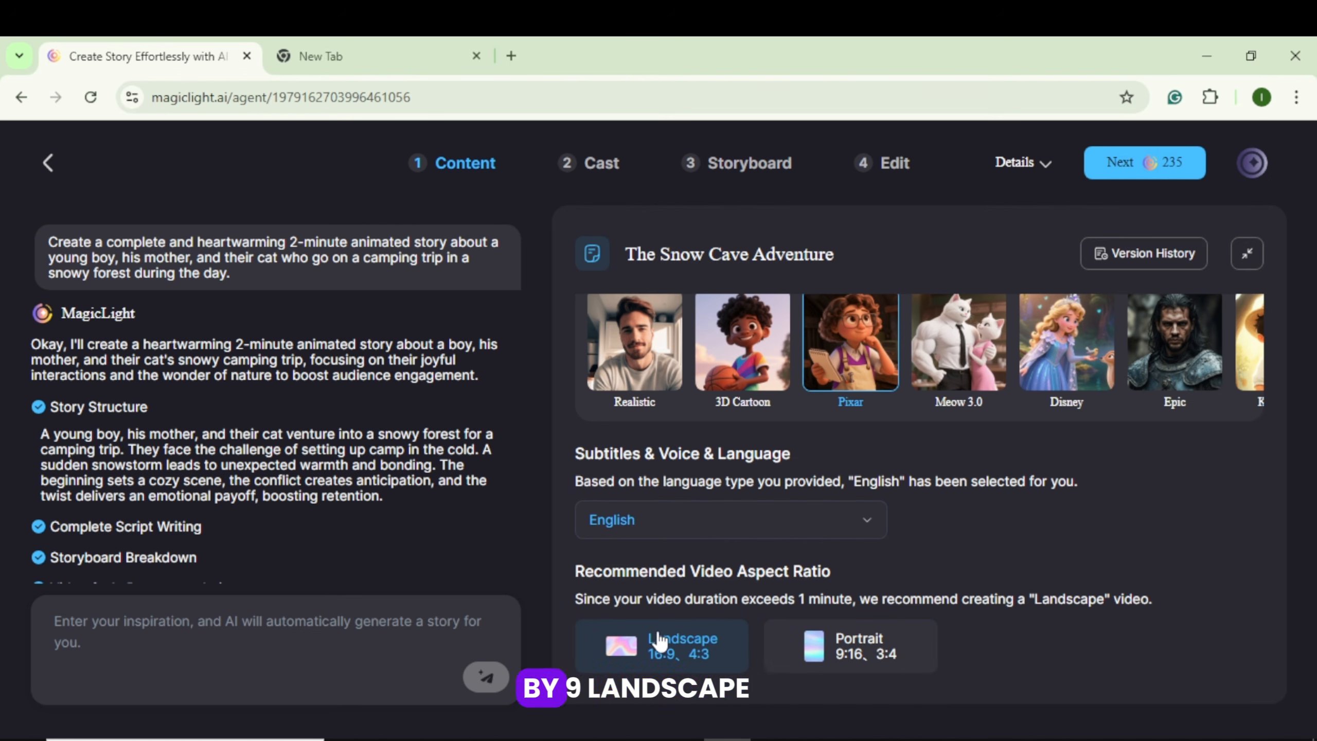
{"action": "left_click", "coordinate": [1134, 160]}
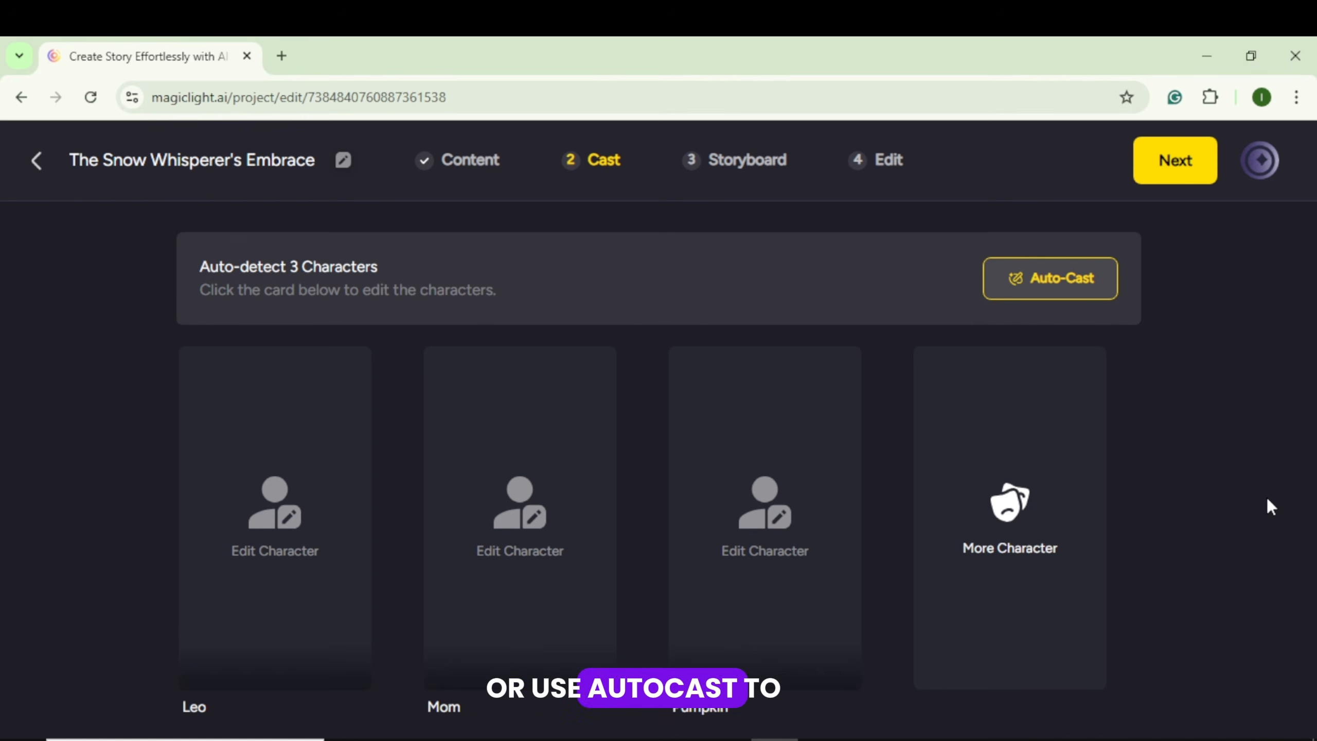
{"action": "left_click", "coordinate": [1052, 294]}
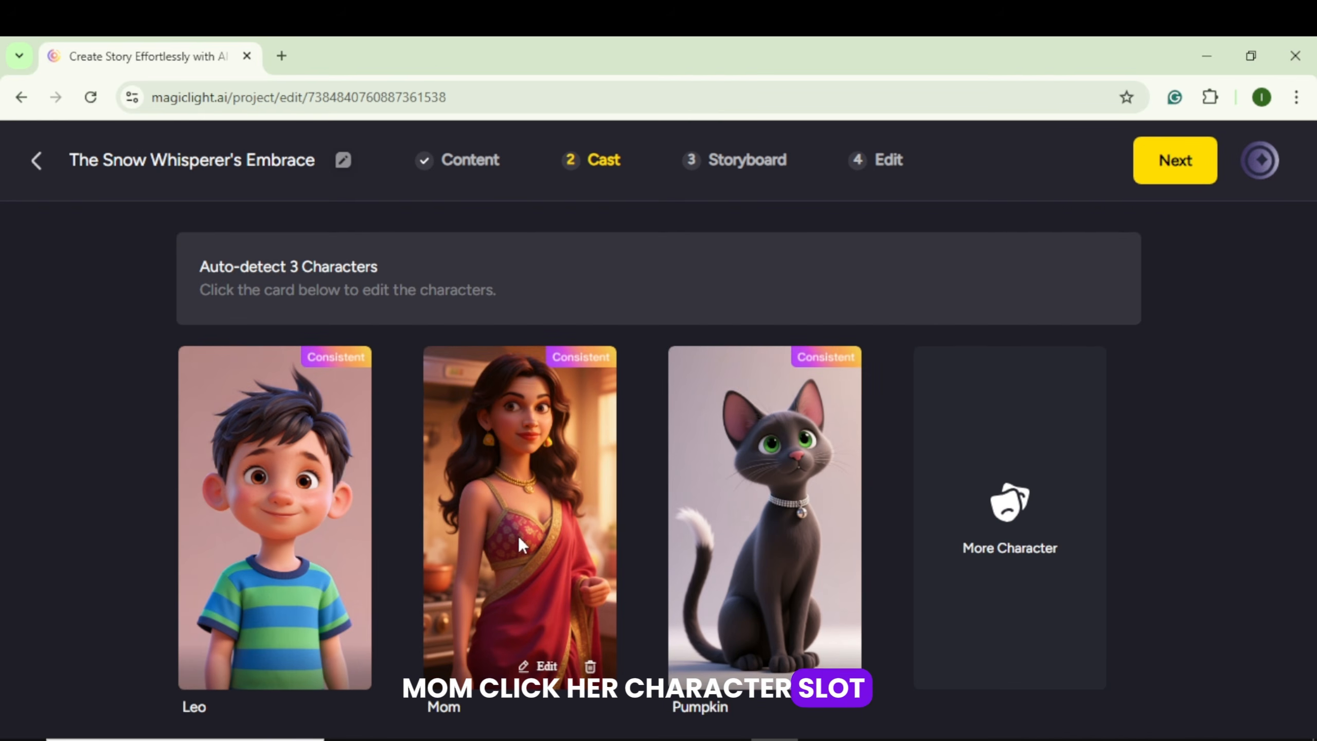
Start a custom character for Mom with the prompt "A woman in her 30s," and expand the description with AI
{"action": "left_click", "coordinate": [520, 542]}
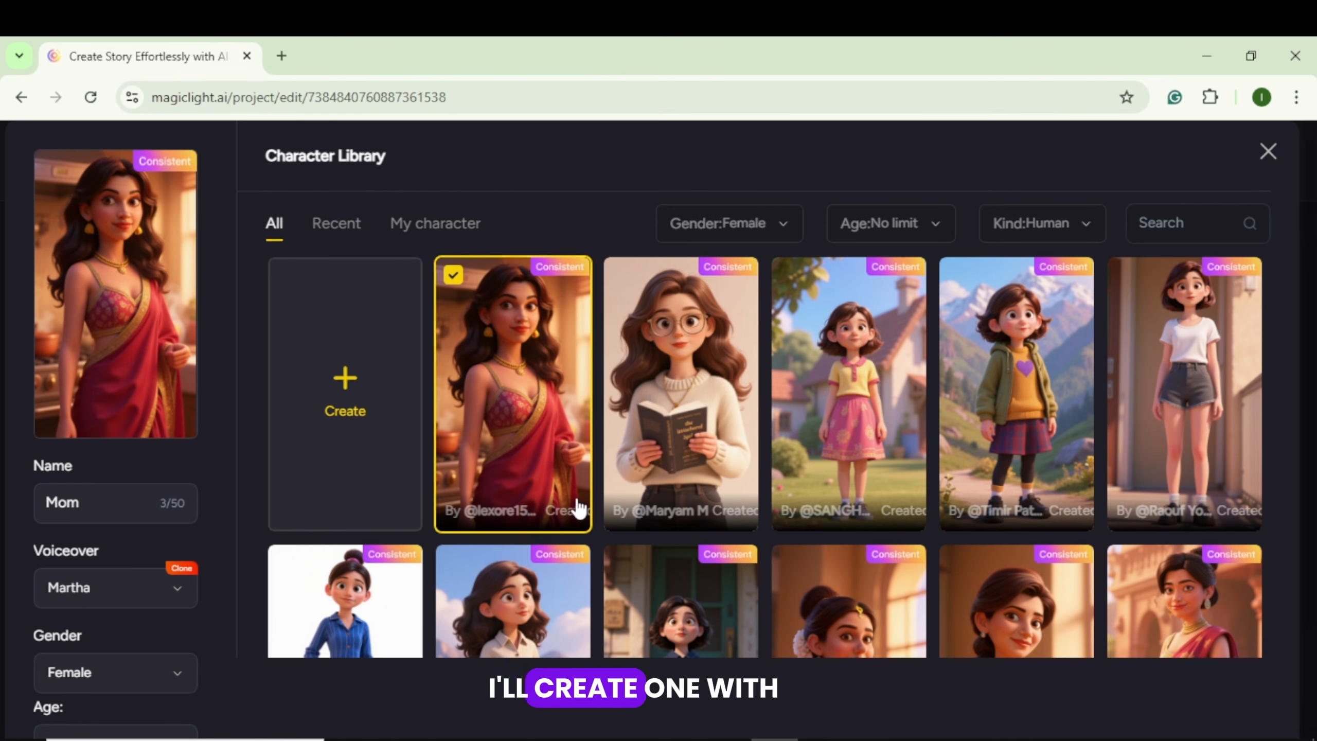
{"action": "left_click", "coordinate": [315, 459]}
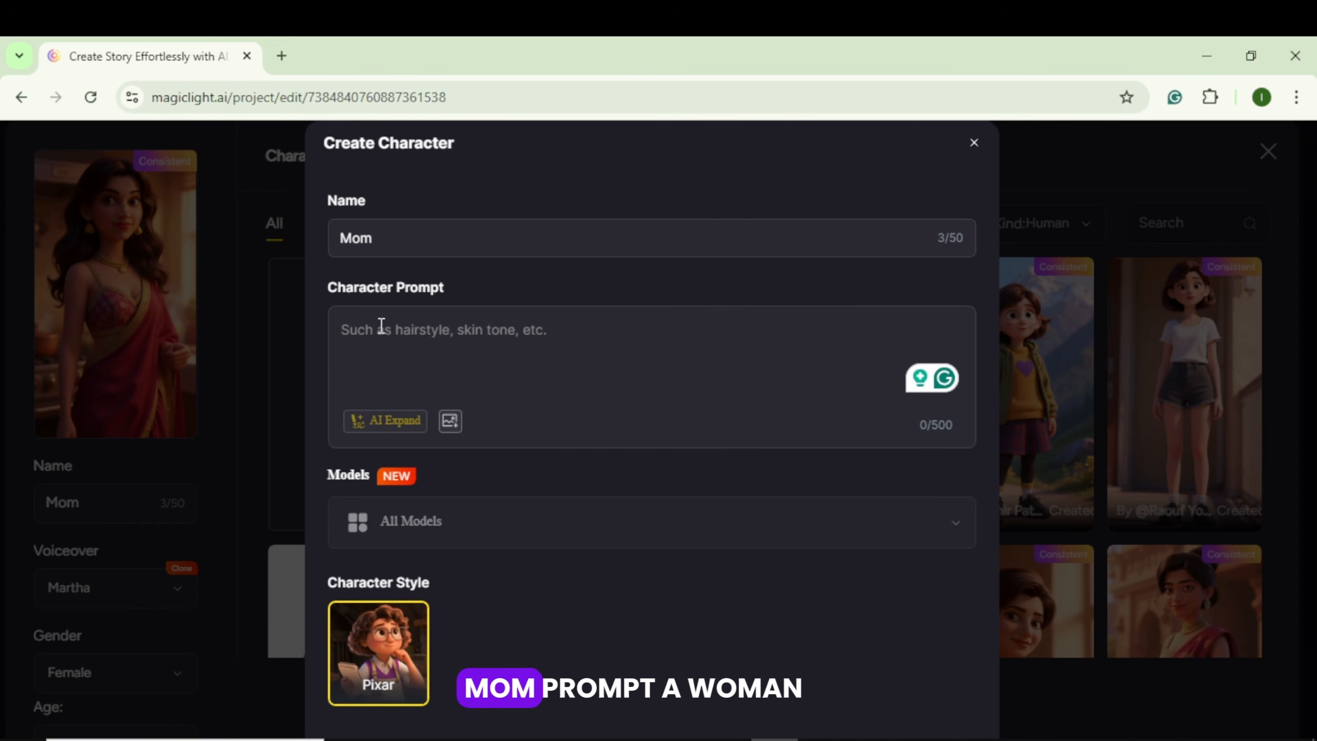
{"action": "type", "text": "A woman in her 30s"}
{"action": "type", "text": ","}
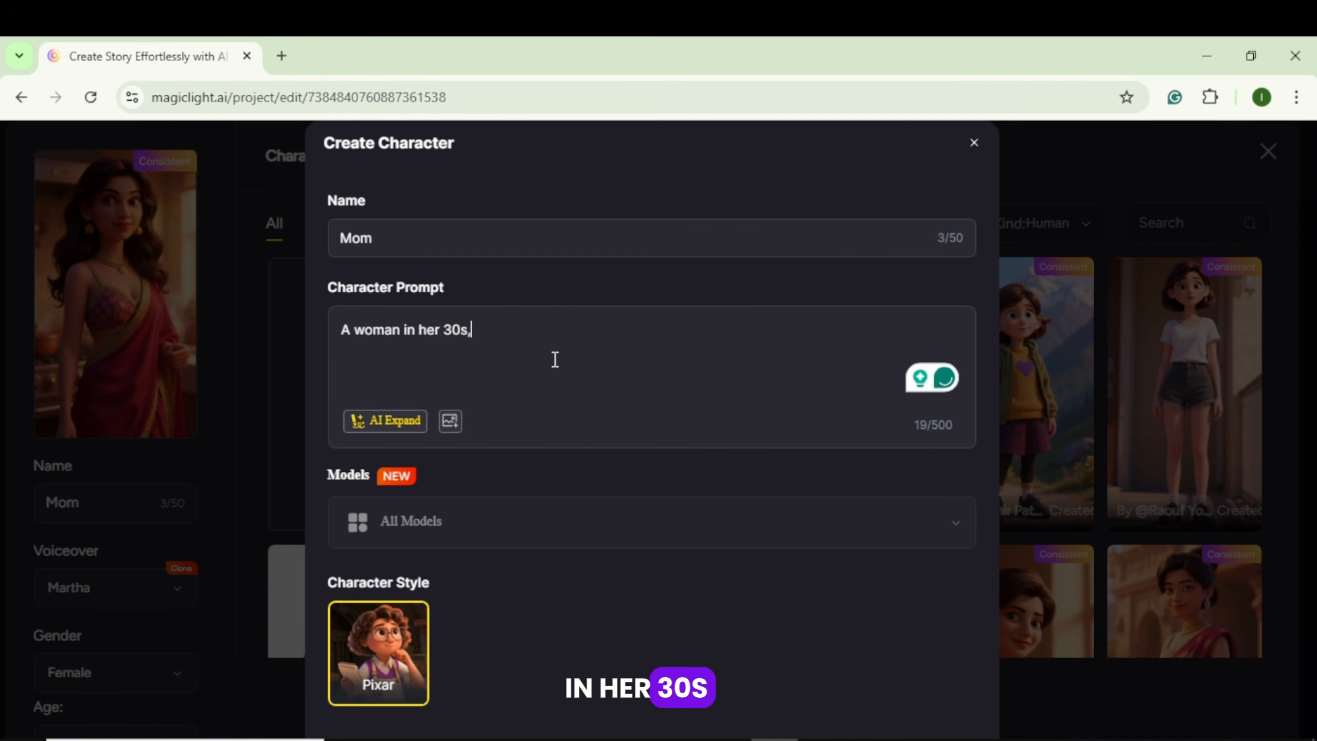
{"action": "left_click", "coordinate": [384, 420]}
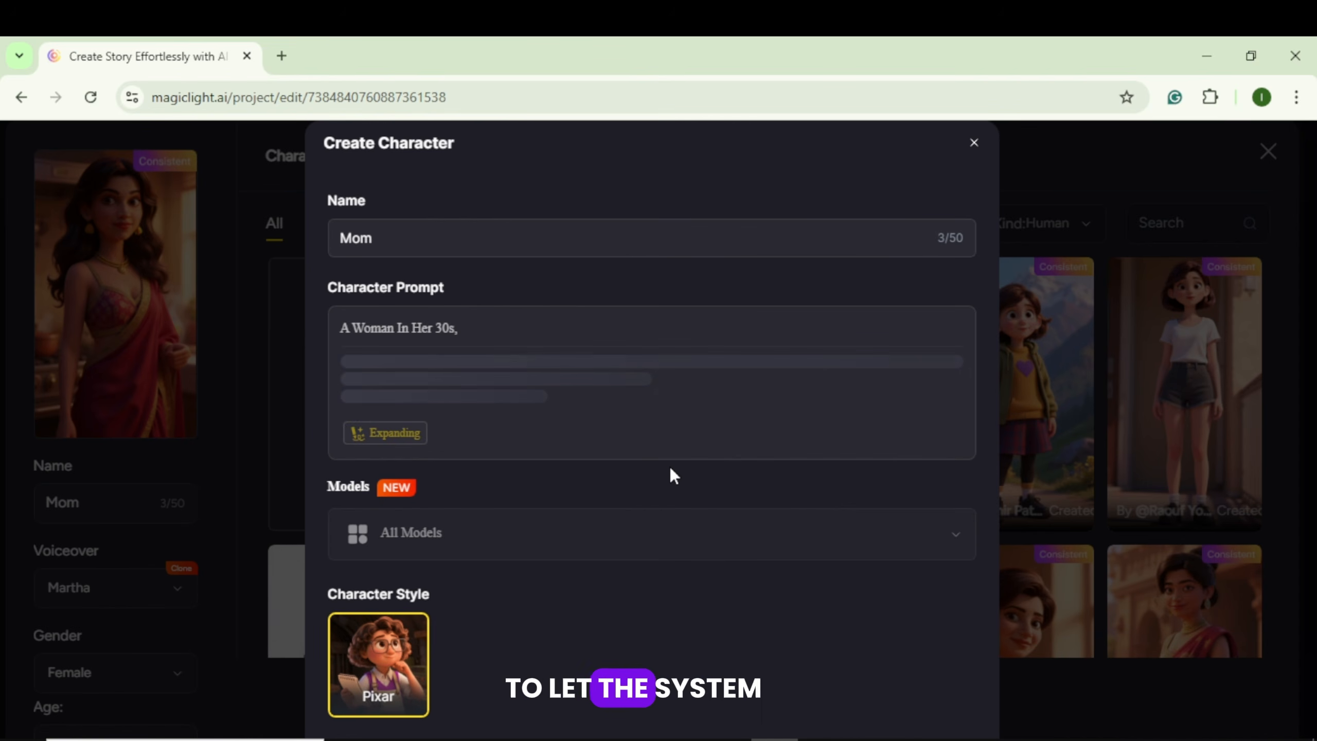
Generate the Pixar-style Mom character from the expanded prompt and confirm it as the cast choice
{"action": "scroll", "coordinate": [545, 410], "scroll_direction": "down", "scroll_amount": 1}
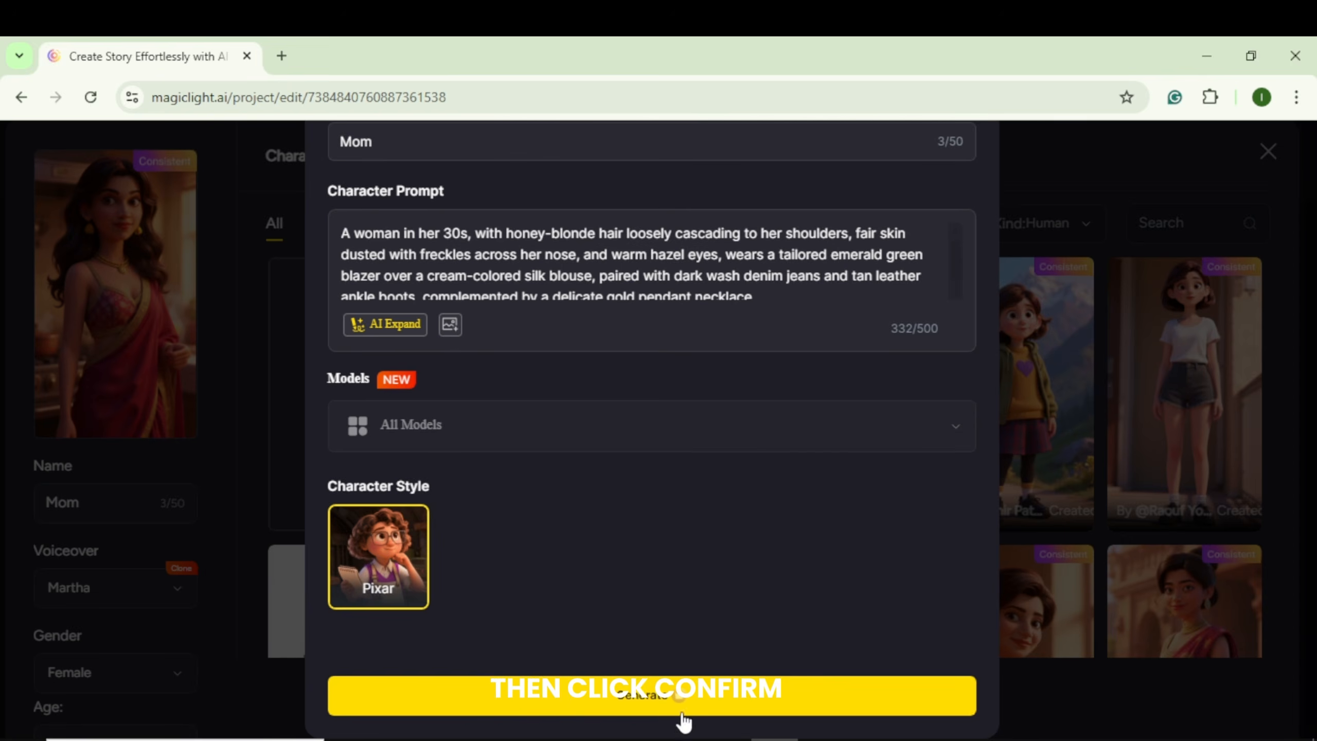
{"action": "left_click", "coordinate": [683, 721]}
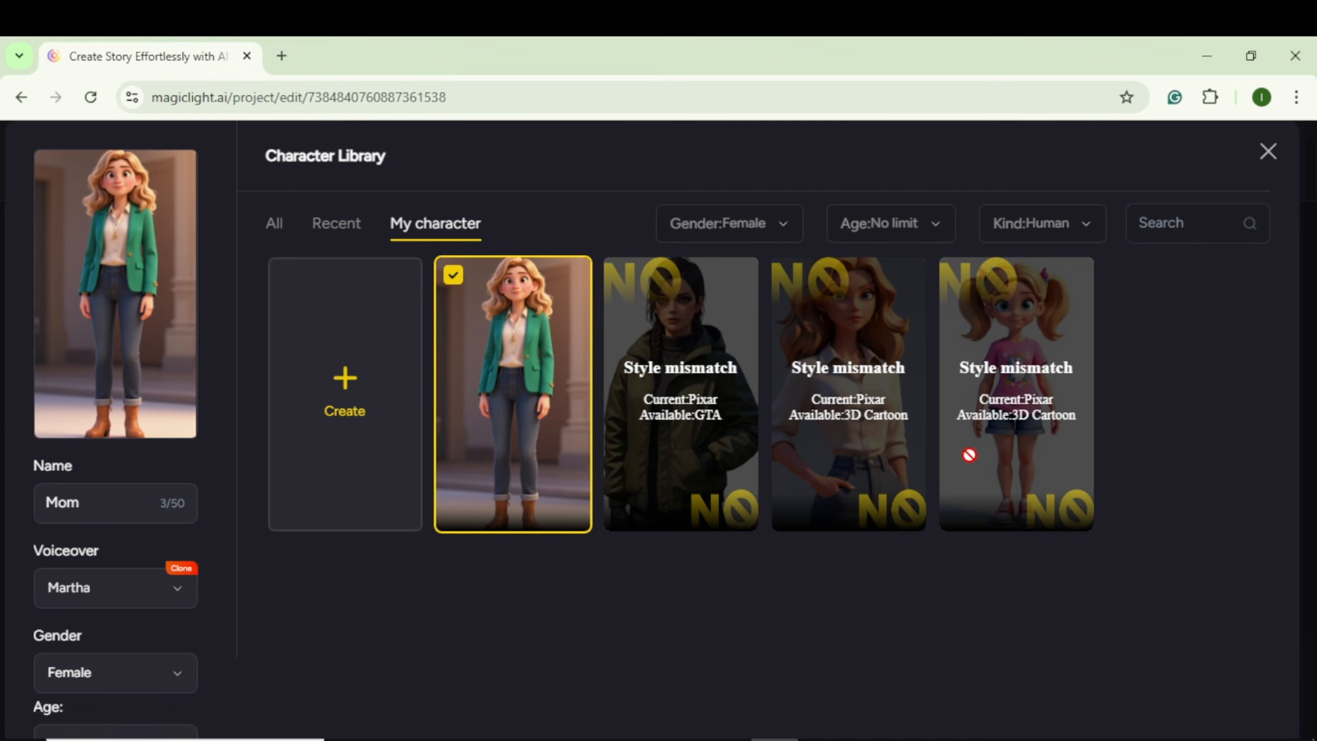
{"action": "scroll", "coordinate": [613, 546], "scroll_direction": "down", "scroll_amount": 2}
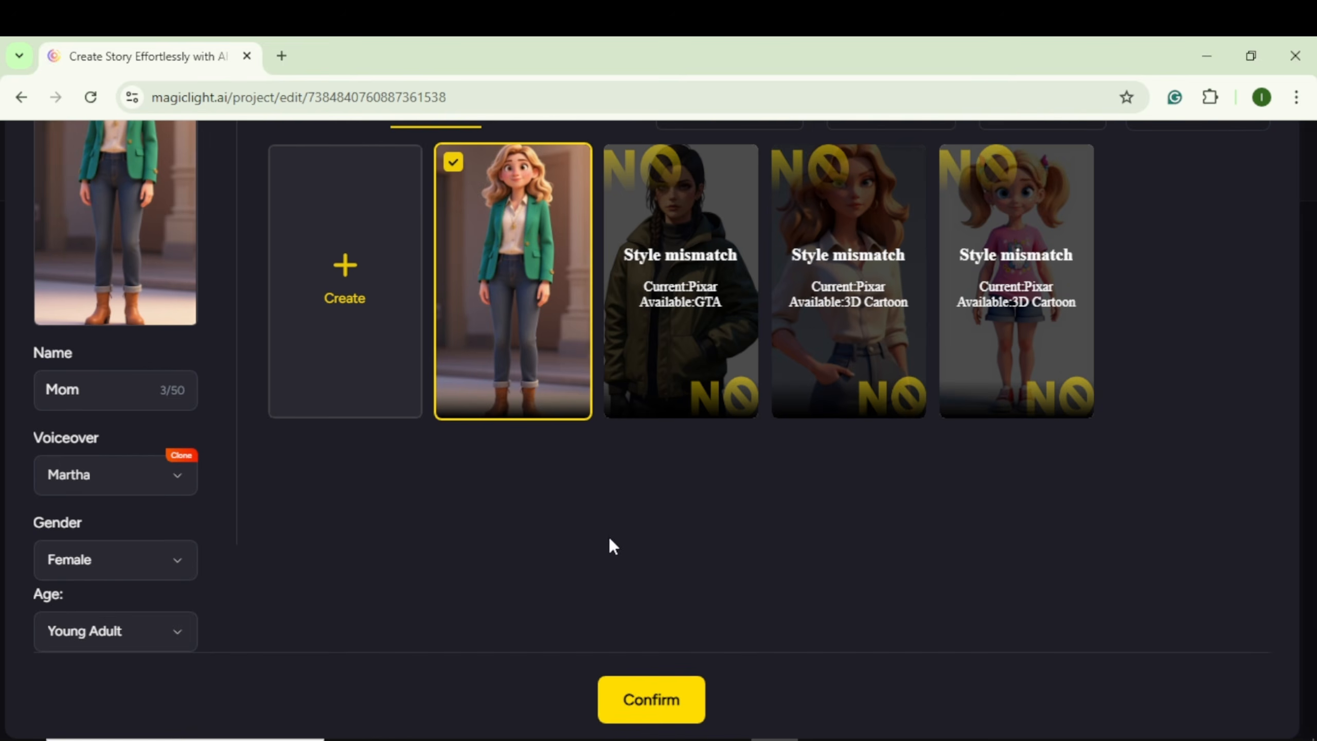
{"action": "left_click", "coordinate": [656, 698]}
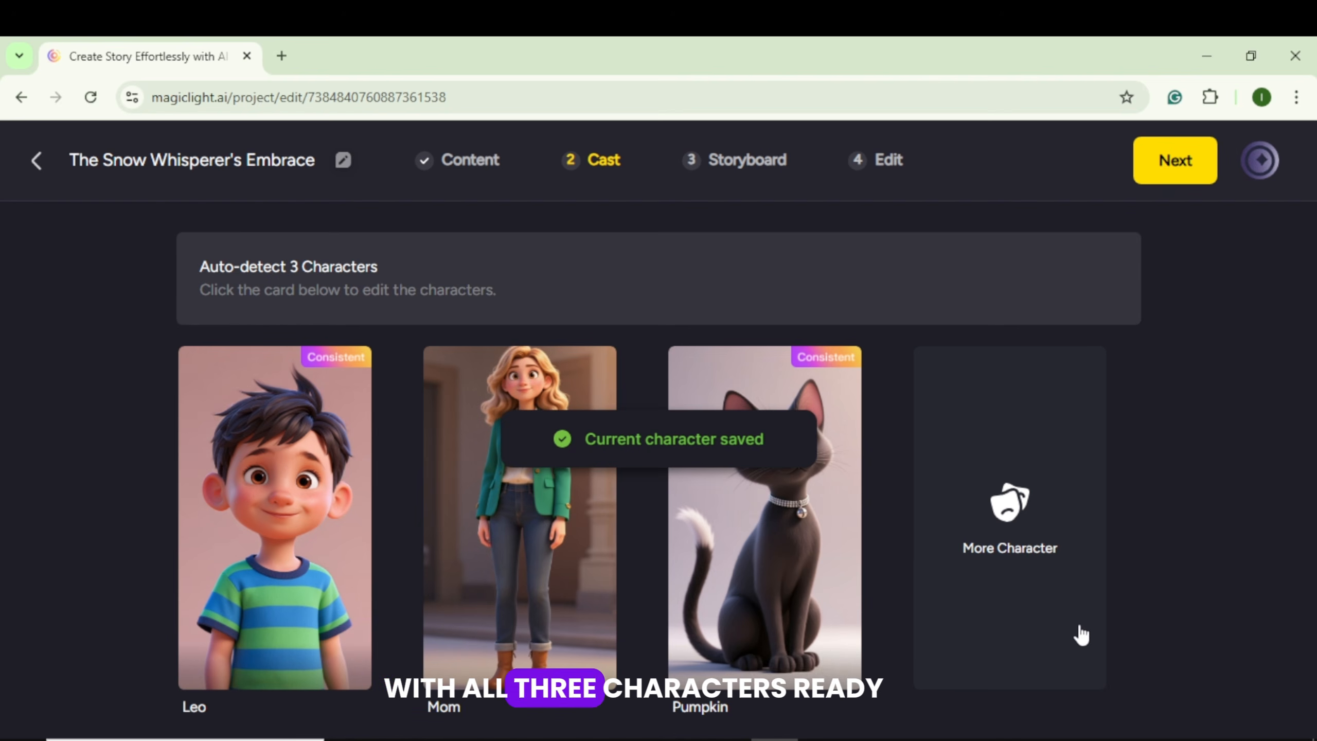
Continue with the three cast characters to the Storyboard stage and open storyboard 02 for review
{"action": "scroll", "coordinate": [760, 670], "scroll_direction": "down", "scroll_amount": 1}
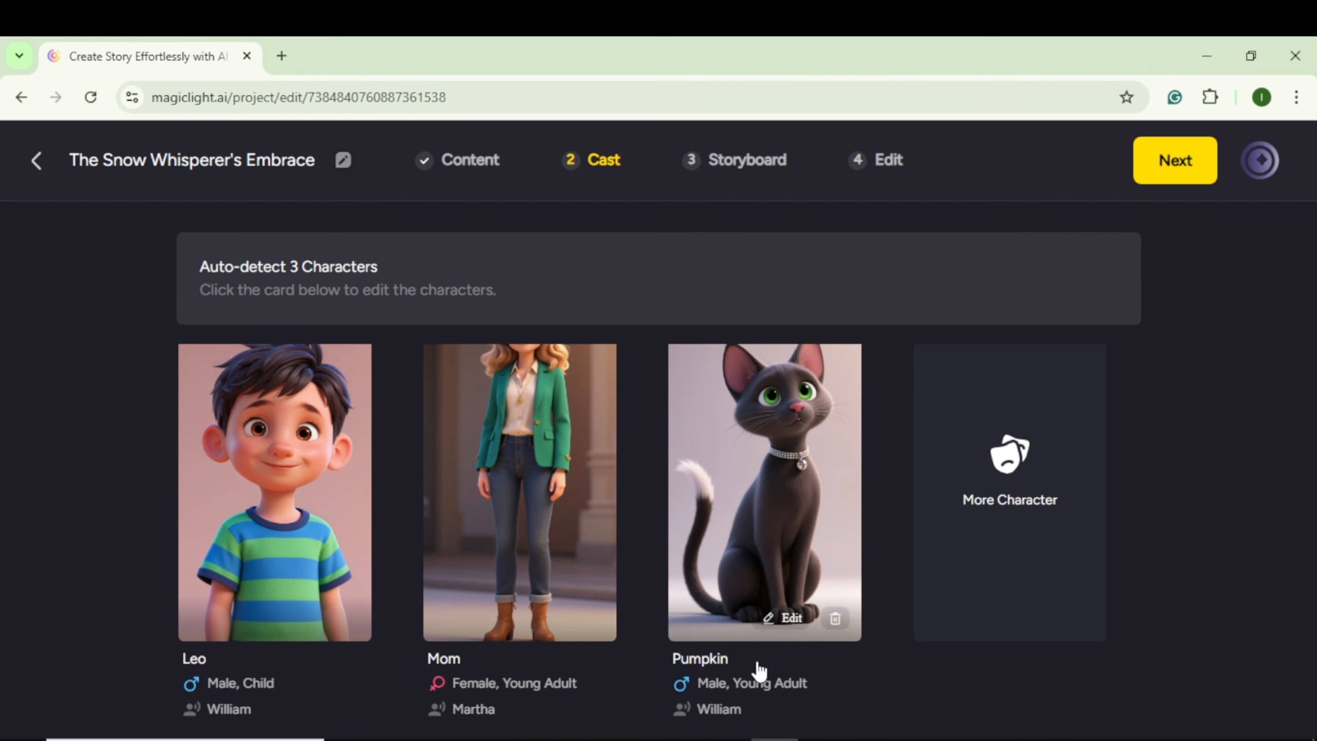
{"action": "left_click", "coordinate": [1167, 176]}
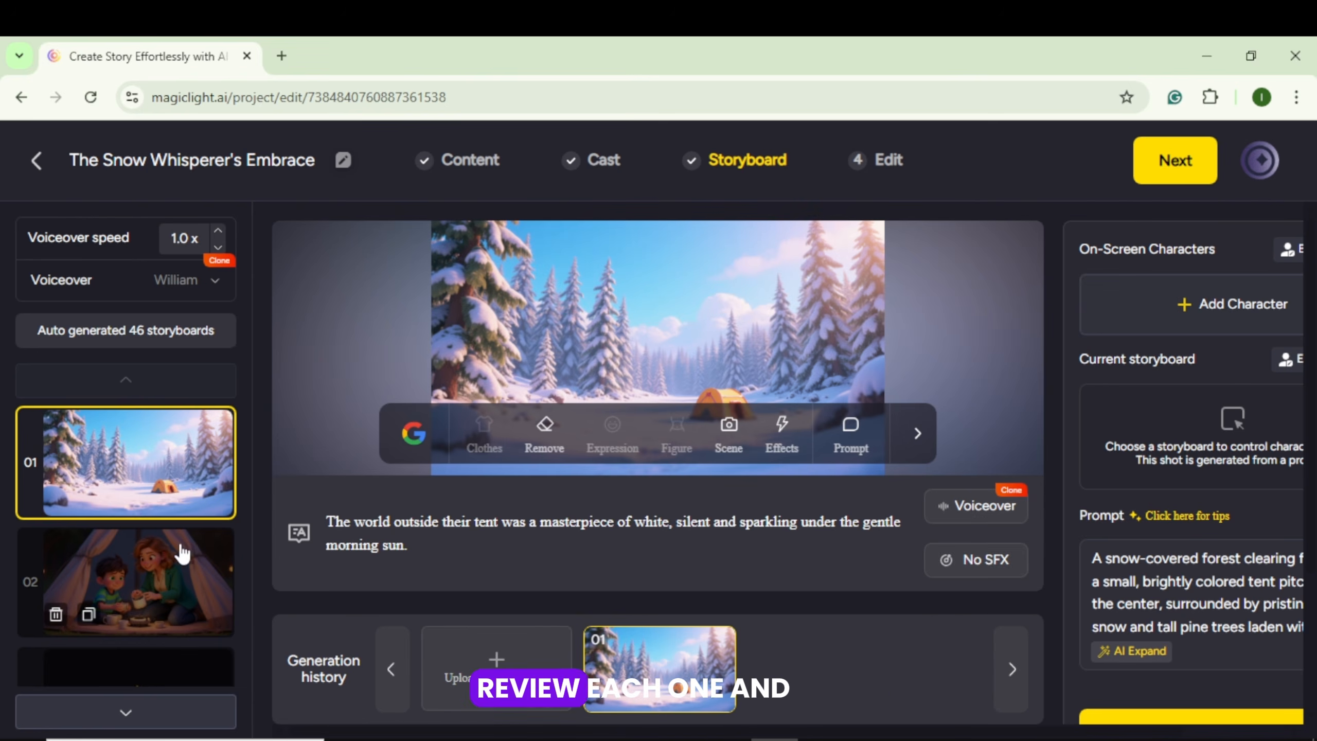
{"action": "left_click", "coordinate": [174, 605]}
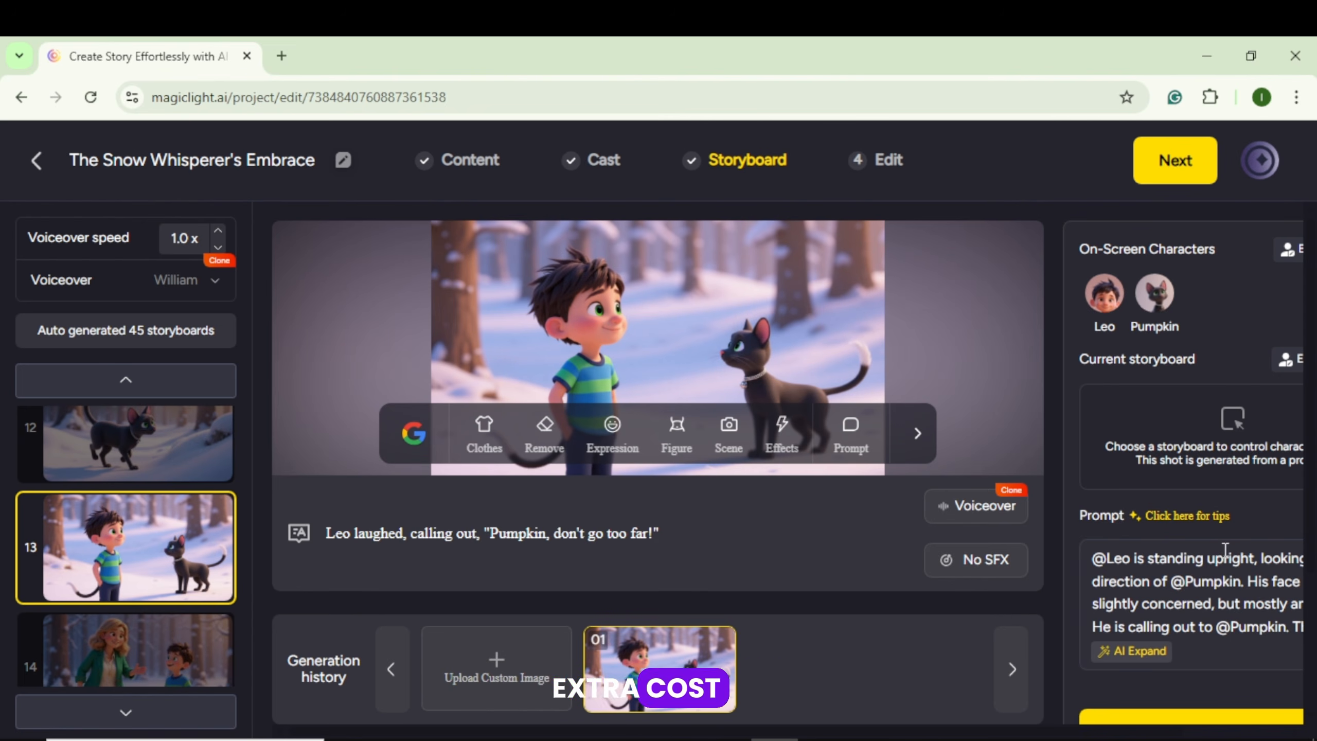
Regenerate the image of storyboard 13, where Leo calls out to Pumpkin, from its existing prompt
{"action": "scroll", "coordinate": [1225, 549], "scroll_direction": "down", "scroll_amount": 5}
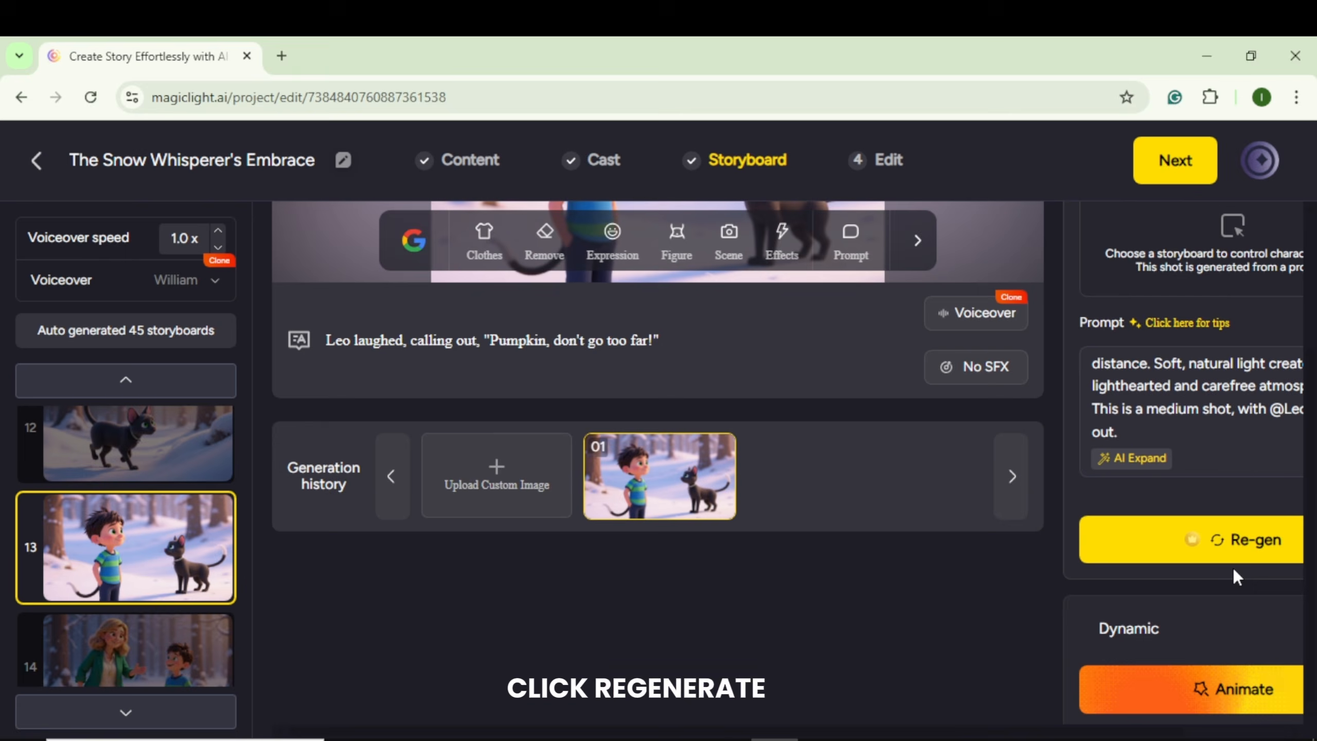
{"action": "left_click", "coordinate": [1245, 539]}
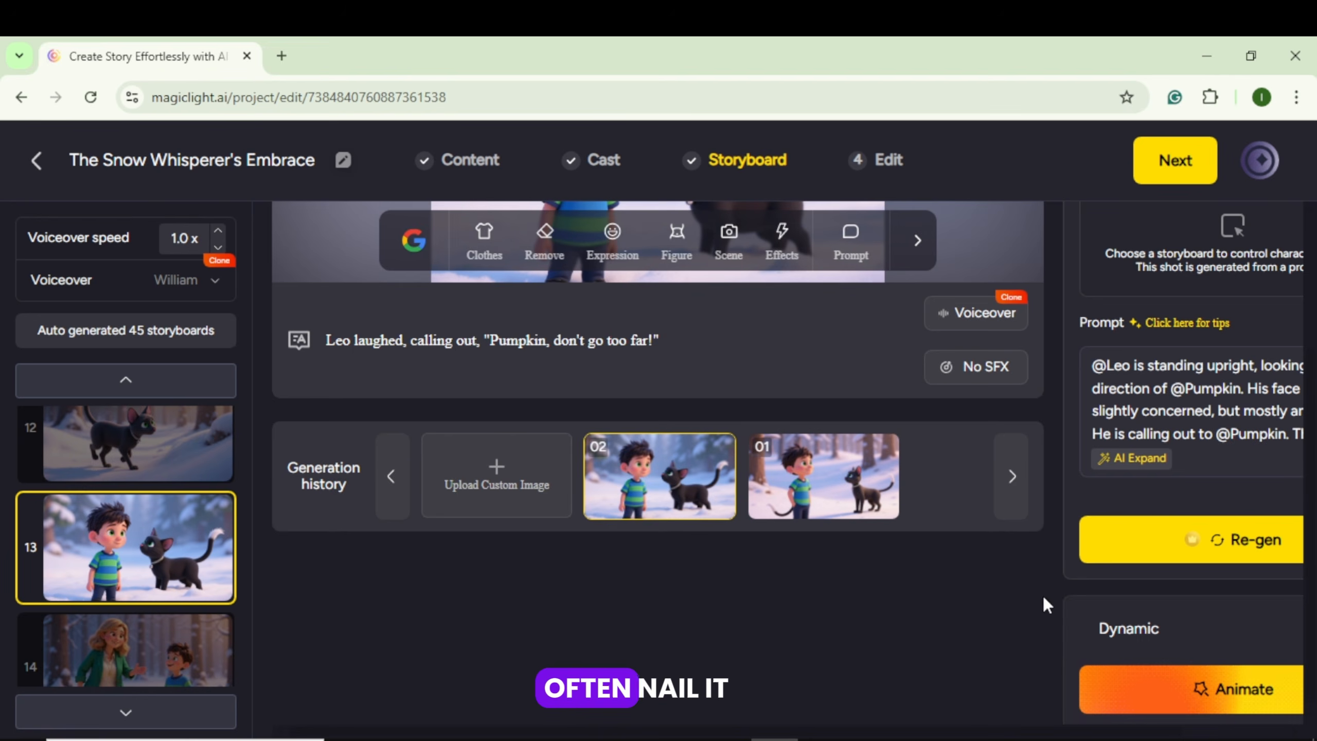
{"action": "scroll", "coordinate": [728, 523], "scroll_direction": "up", "scroll_amount": 3}
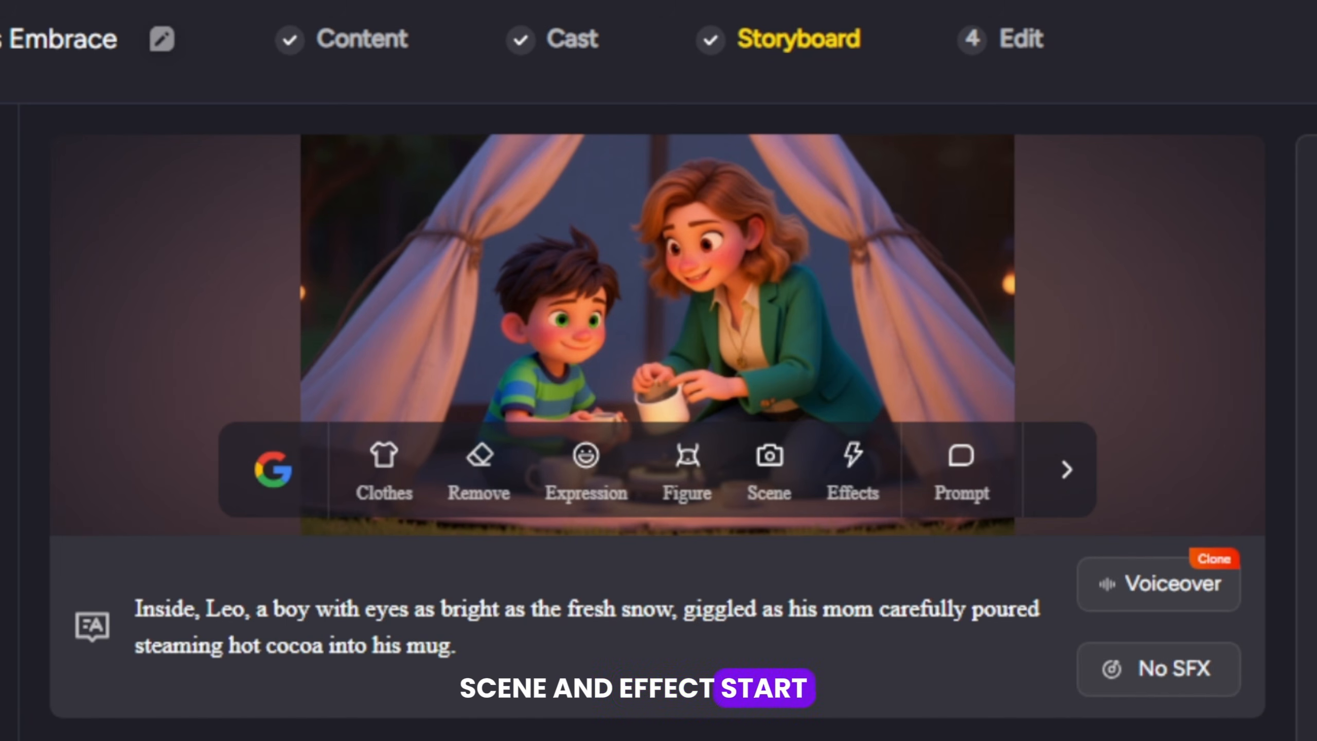
Change Leo's expression to Excited in the hot cocoa tent scene and regenerate the image
{"action": "left_click", "coordinate": [587, 465]}
{"action": "left_click", "coordinate": [368, 383]}
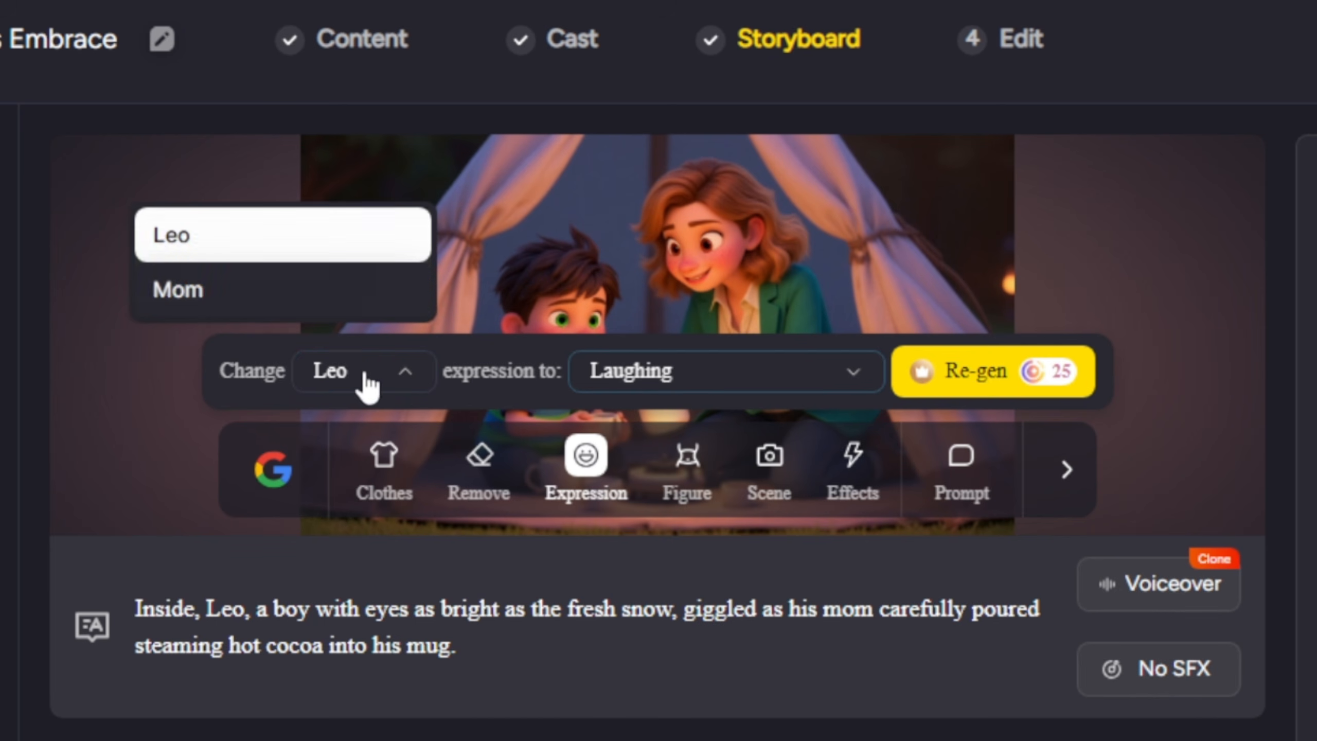
{"action": "left_click", "coordinate": [213, 239]}
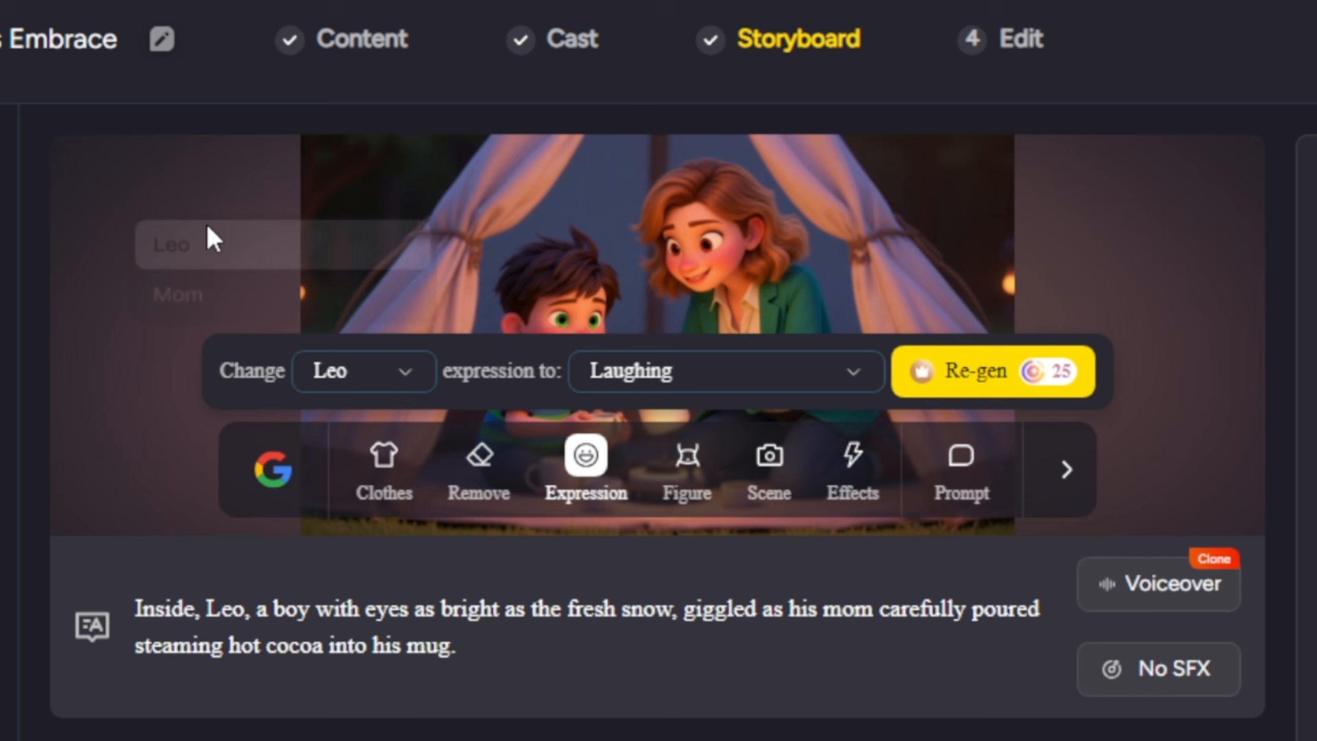
{"action": "left_click", "coordinate": [669, 374]}
{"action": "scroll", "coordinate": [643, 177], "scroll_direction": "down", "scroll_amount": 3}
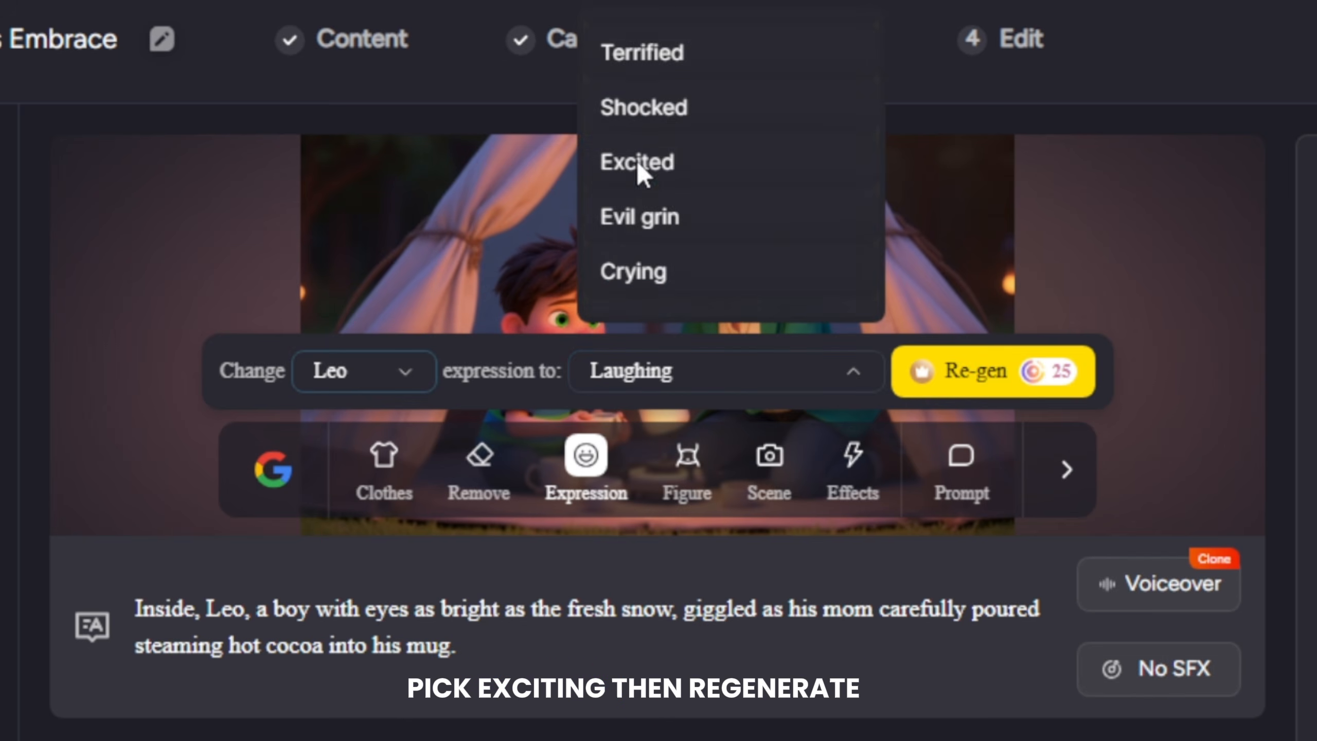
{"action": "left_click", "coordinate": [965, 368]}
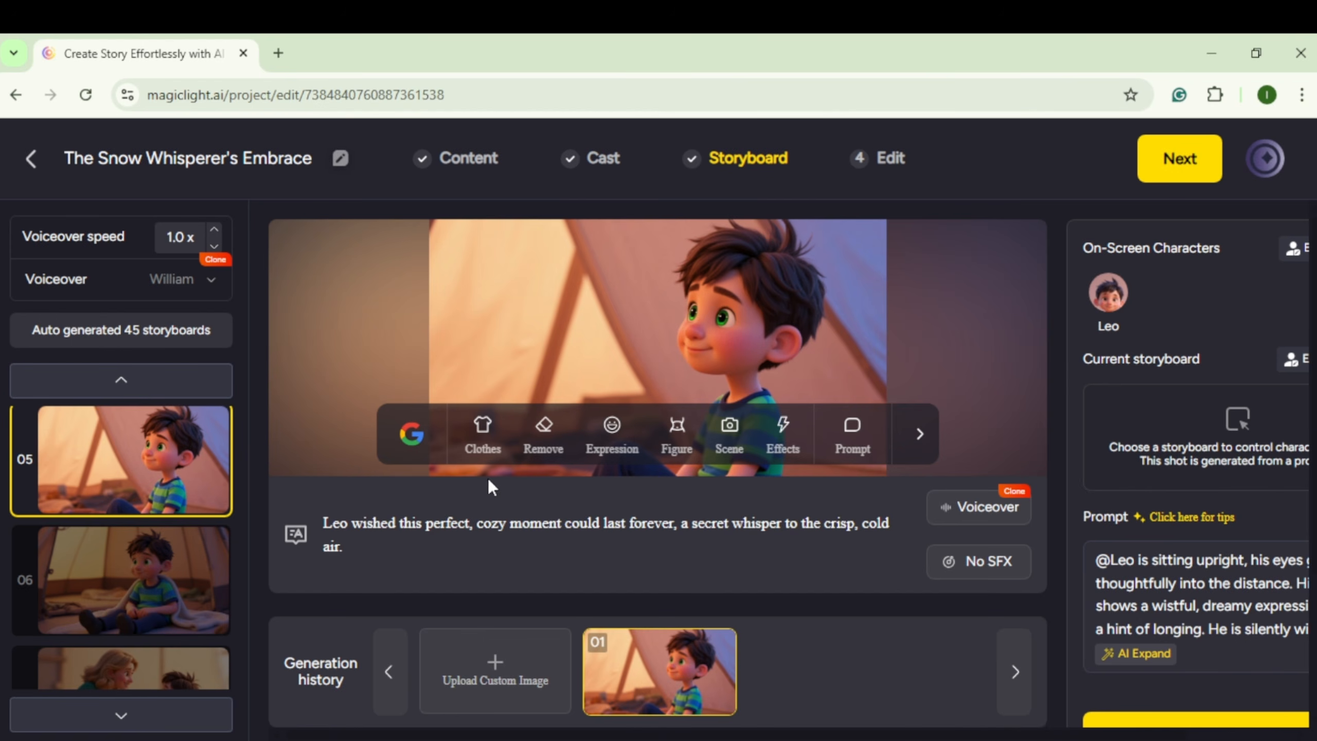
Change the camera scene of storyboard 05, where Leo sits by the tent, to Low angle view and regenerate the image
{"action": "left_click", "coordinate": [728, 449]}
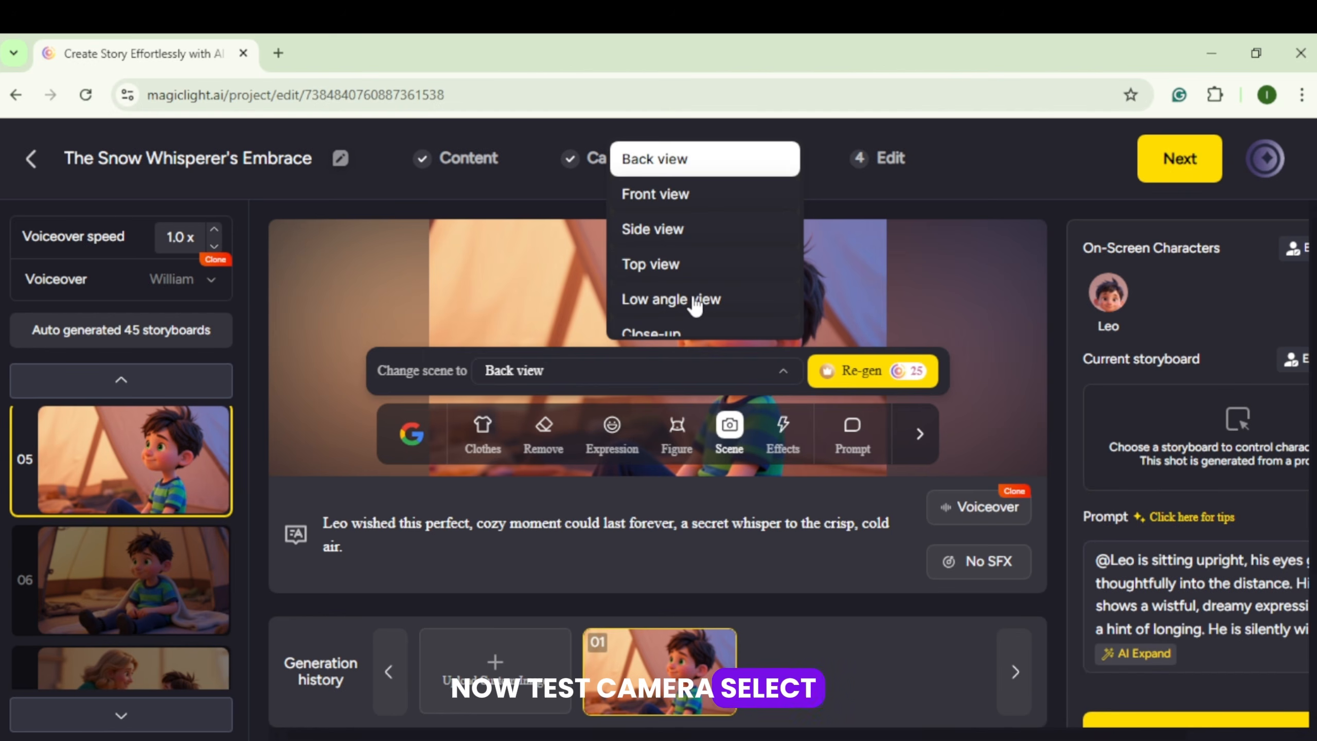
{"action": "left_click", "coordinate": [687, 297]}
{"action": "left_click", "coordinate": [865, 369]}
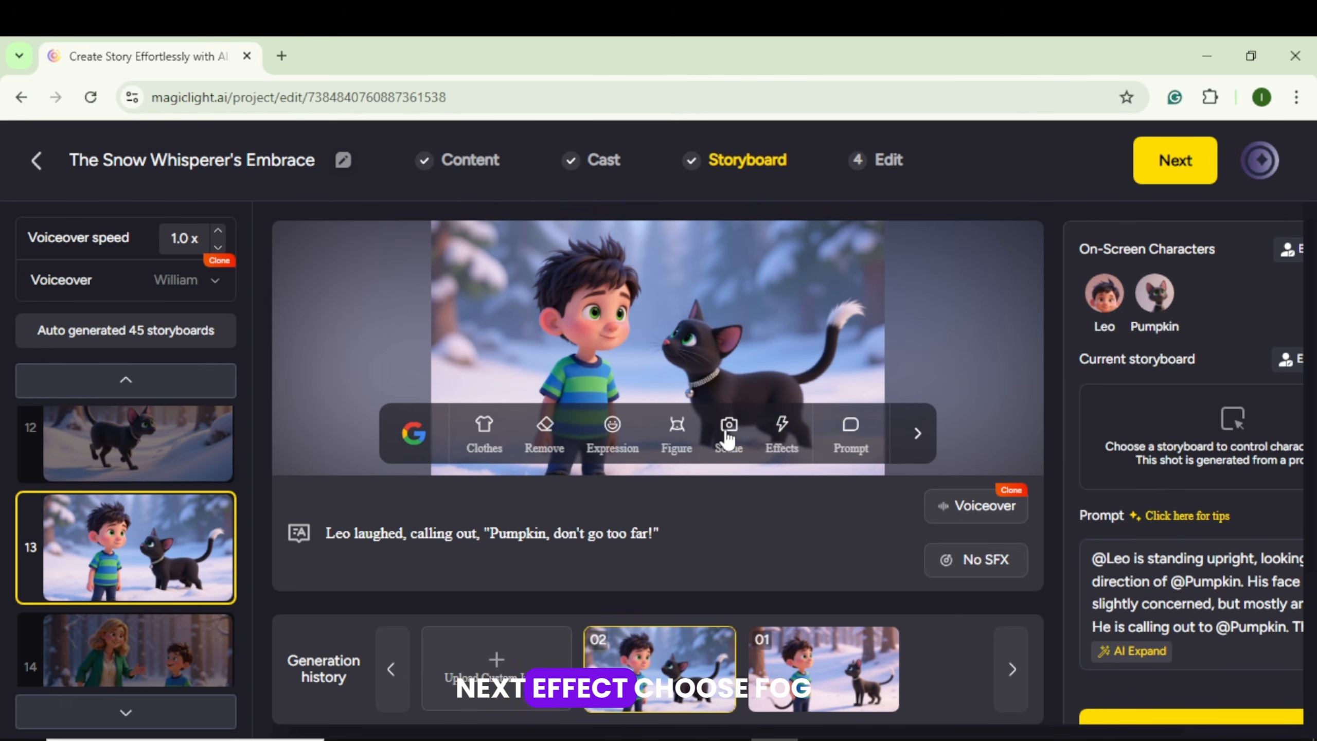
Apply the fog effect to storyboard 13, where Leo calls out to Pumpkin, and regenerate the image
{"action": "left_click", "coordinate": [782, 434]}
{"action": "left_click", "coordinate": [674, 370]}
{"action": "left_click", "coordinate": [636, 265]}
{"action": "left_click", "coordinate": [865, 371]}
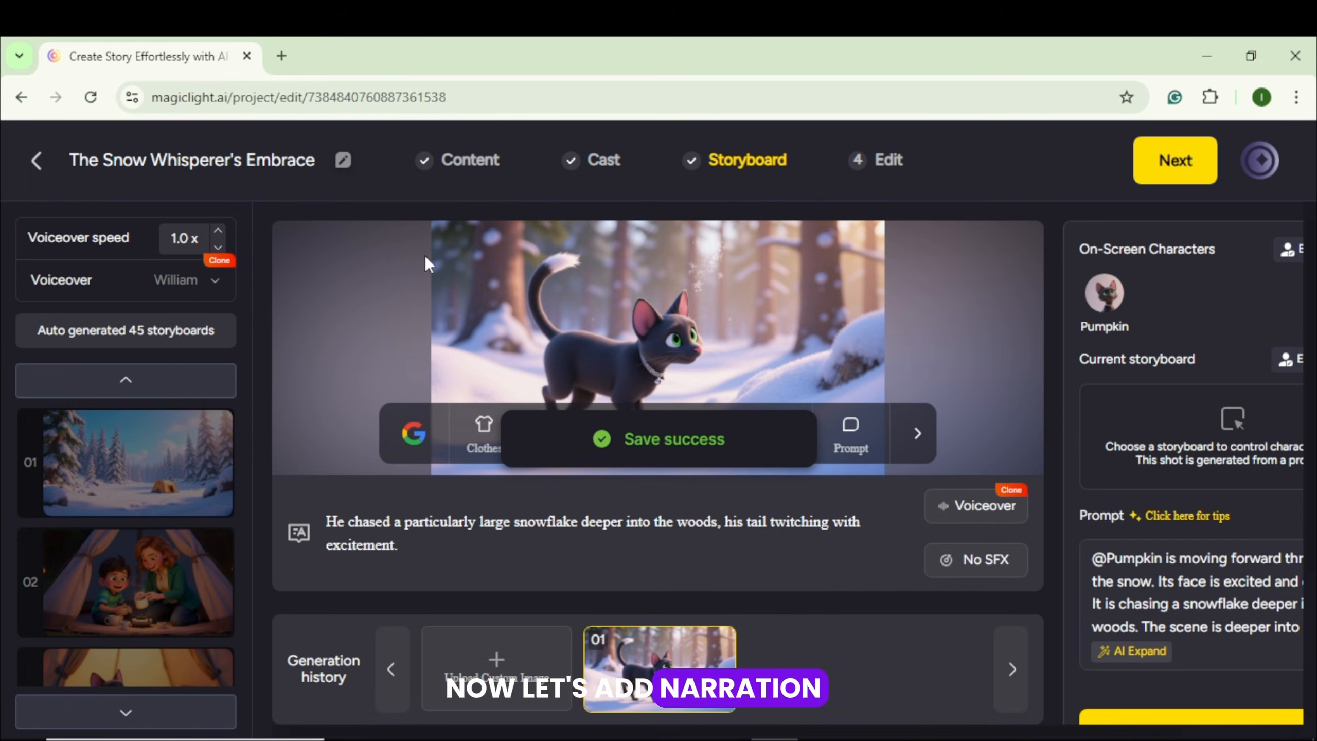
Browse the available narrator voices and audition William
{"action": "left_click", "coordinate": [193, 294]}
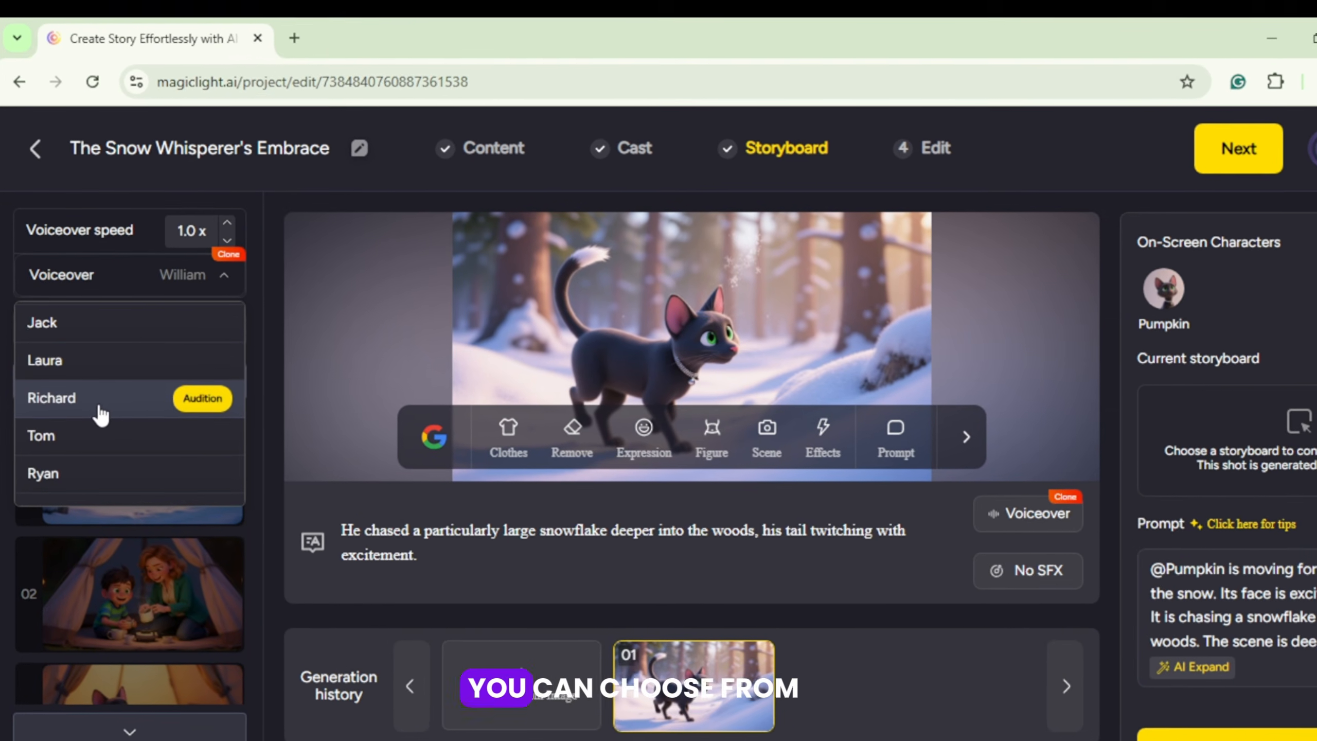
{"action": "scroll", "coordinate": [104, 414], "scroll_direction": "down", "scroll_amount": 3}
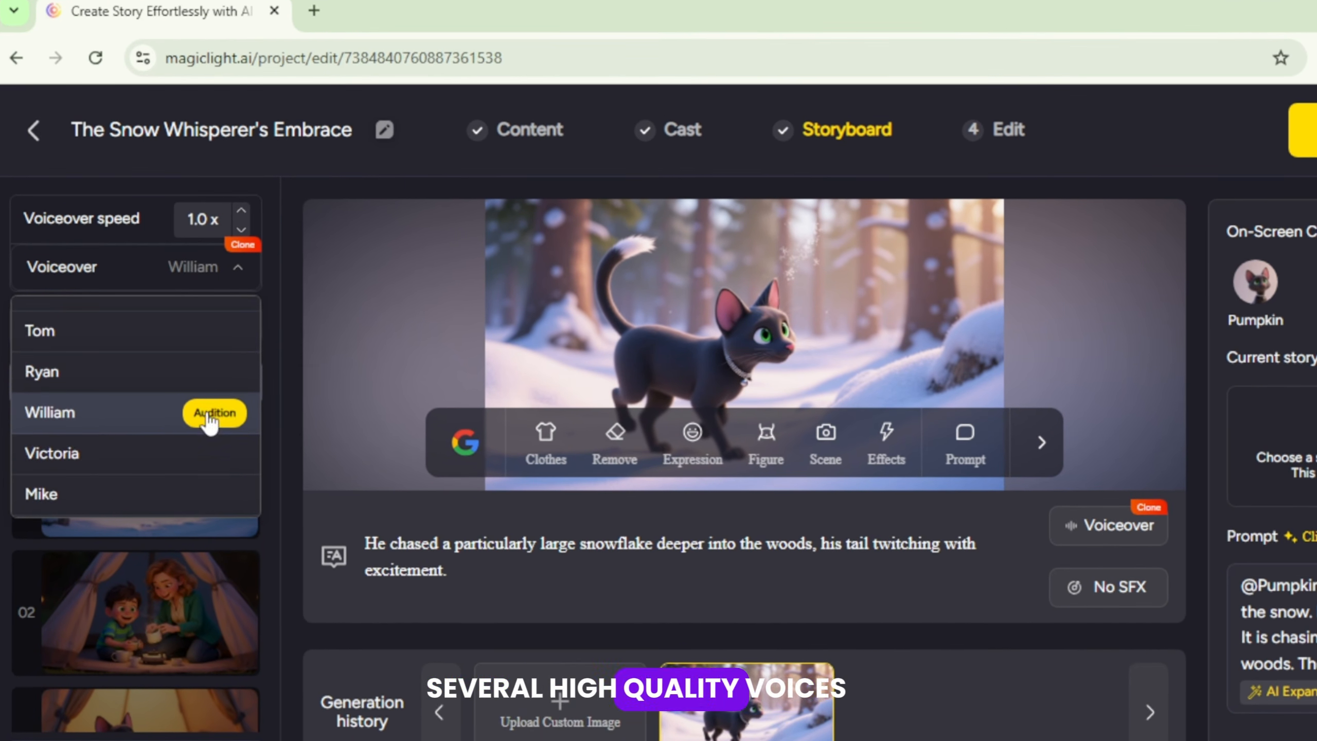
{"action": "left_click", "coordinate": [196, 411]}
{"action": "scroll", "coordinate": [155, 394], "scroll_direction": "up", "scroll_amount": 5}
Clone a male narration voice named Anime Explain from the uploaded ElevenLabs anime explainer MP3
{"action": "left_click", "coordinate": [112, 318]}
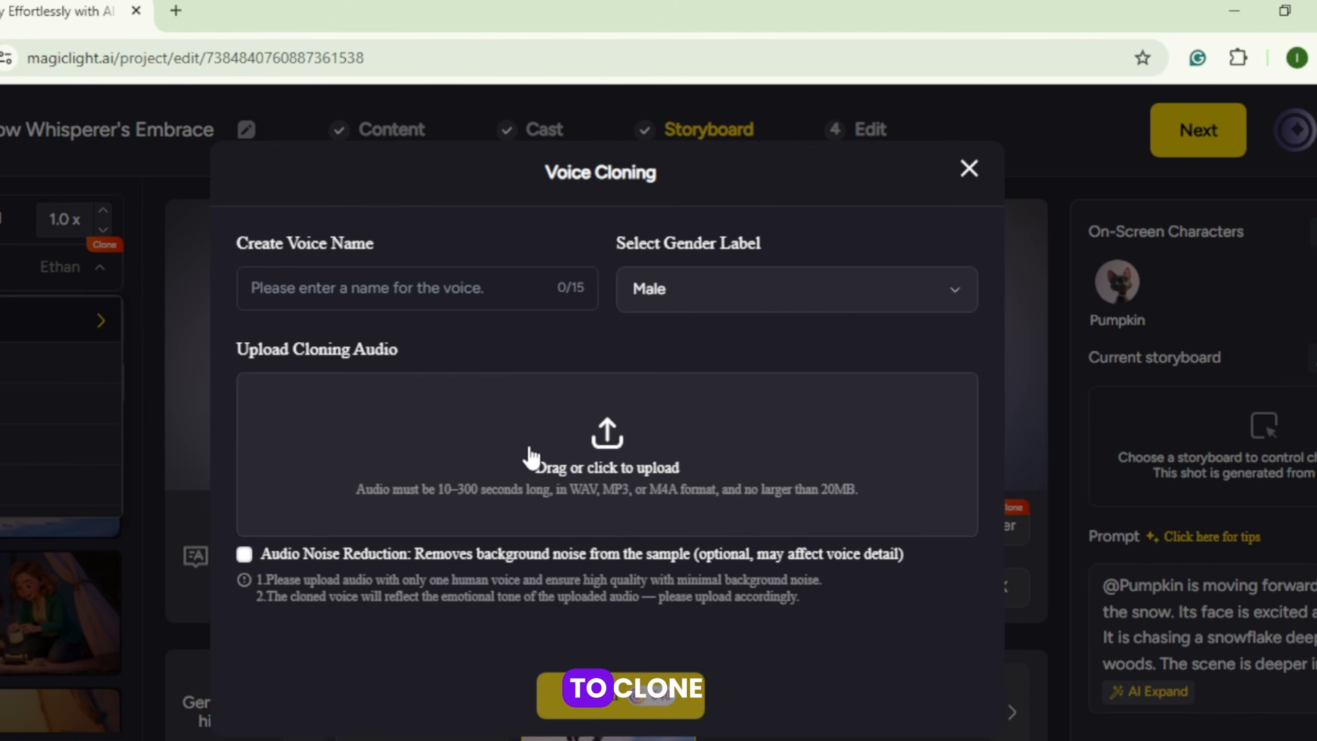
{"action": "left_click", "coordinate": [597, 462]}
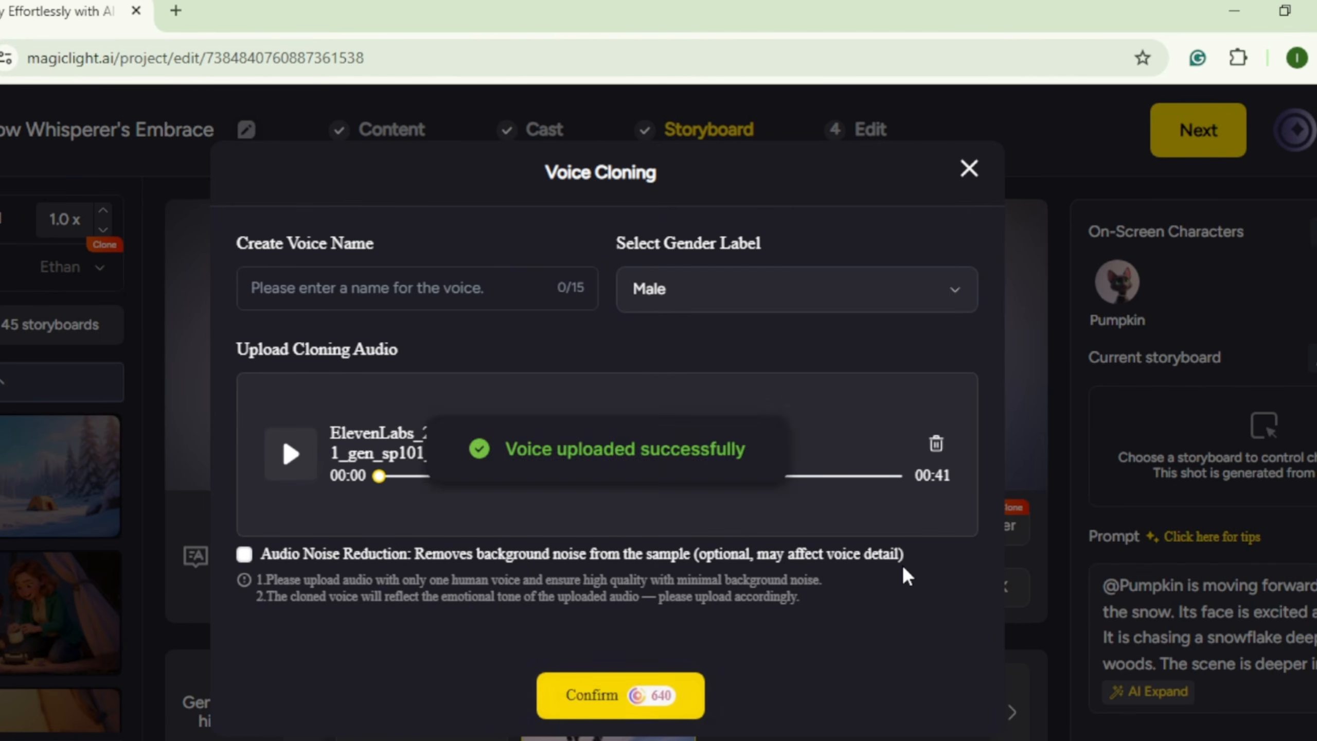
{"action": "left_click", "coordinate": [334, 294]}
{"action": "type", "text": "Anime Explain"}
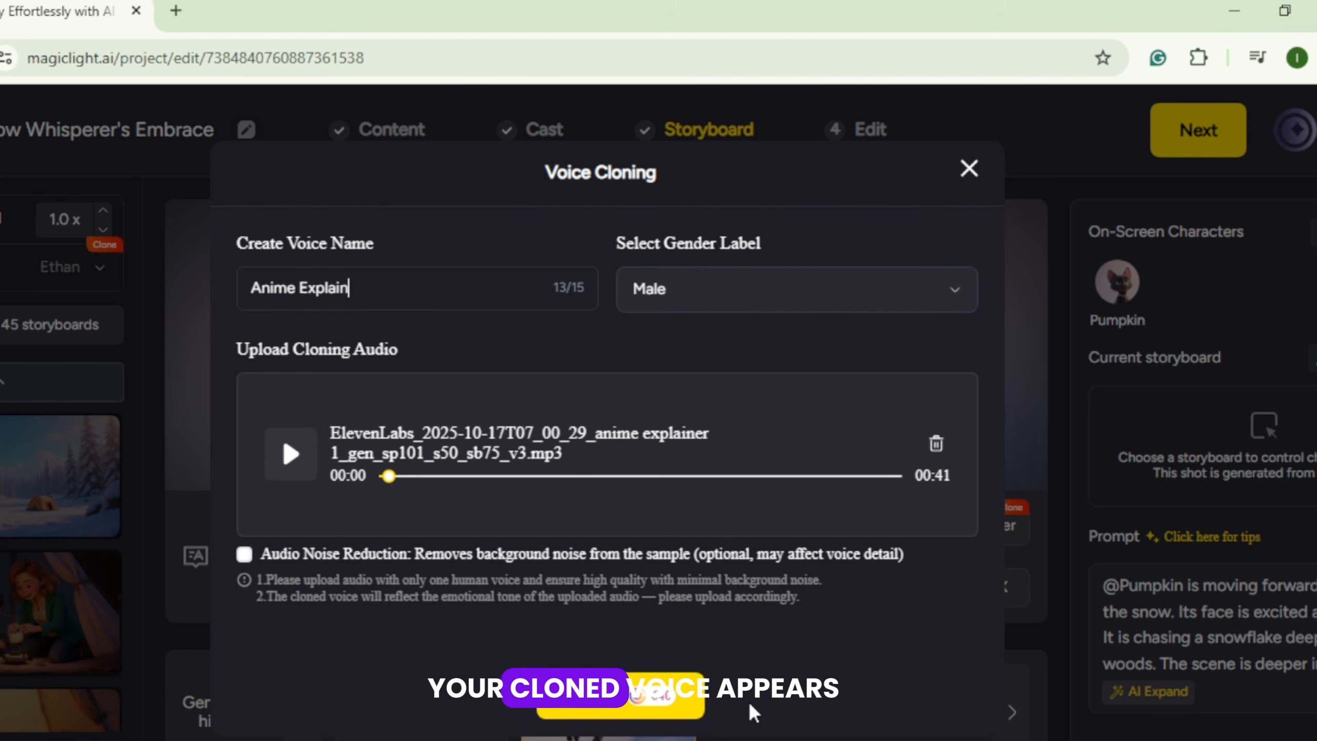
{"action": "left_click", "coordinate": [621, 700]}
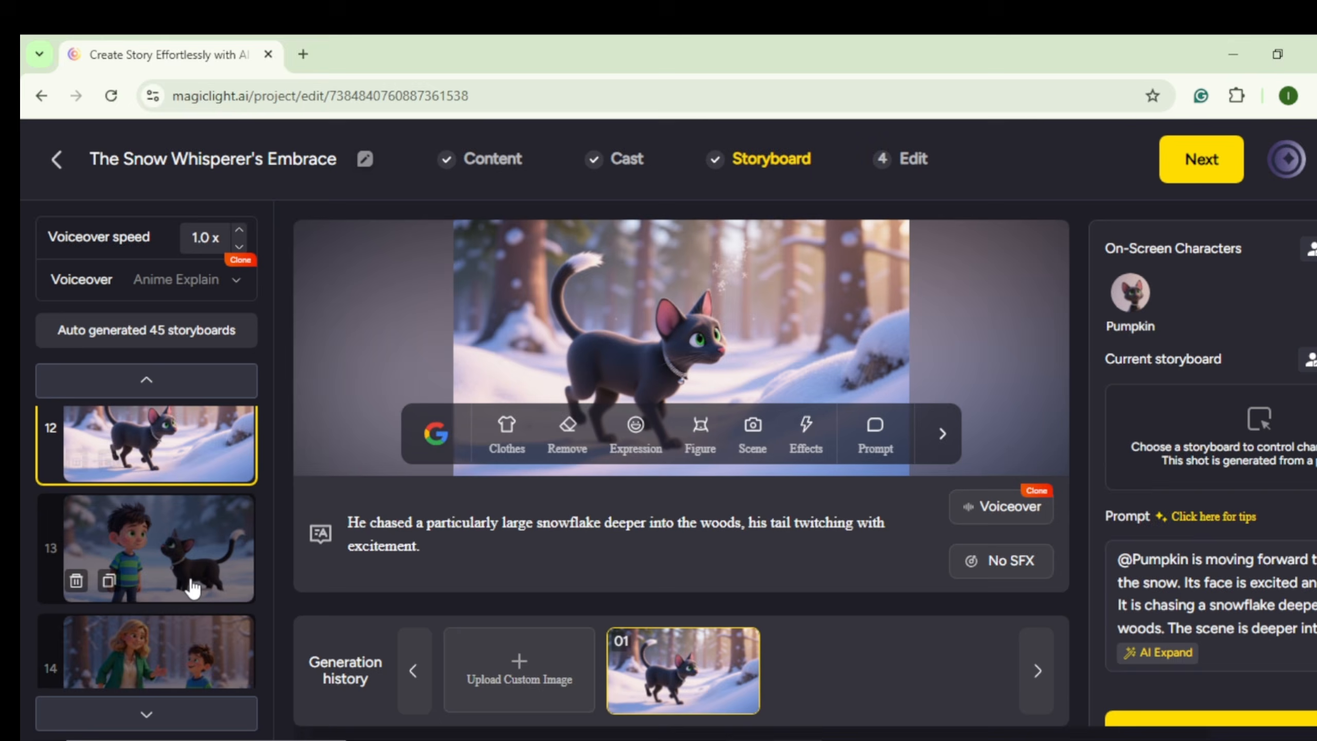
Open storyboard 39, where Pumpkin purrs in Leo's lap, and choose the KLing 2.1 model for animating that single shot
{"action": "left_click", "coordinate": [191, 570]}
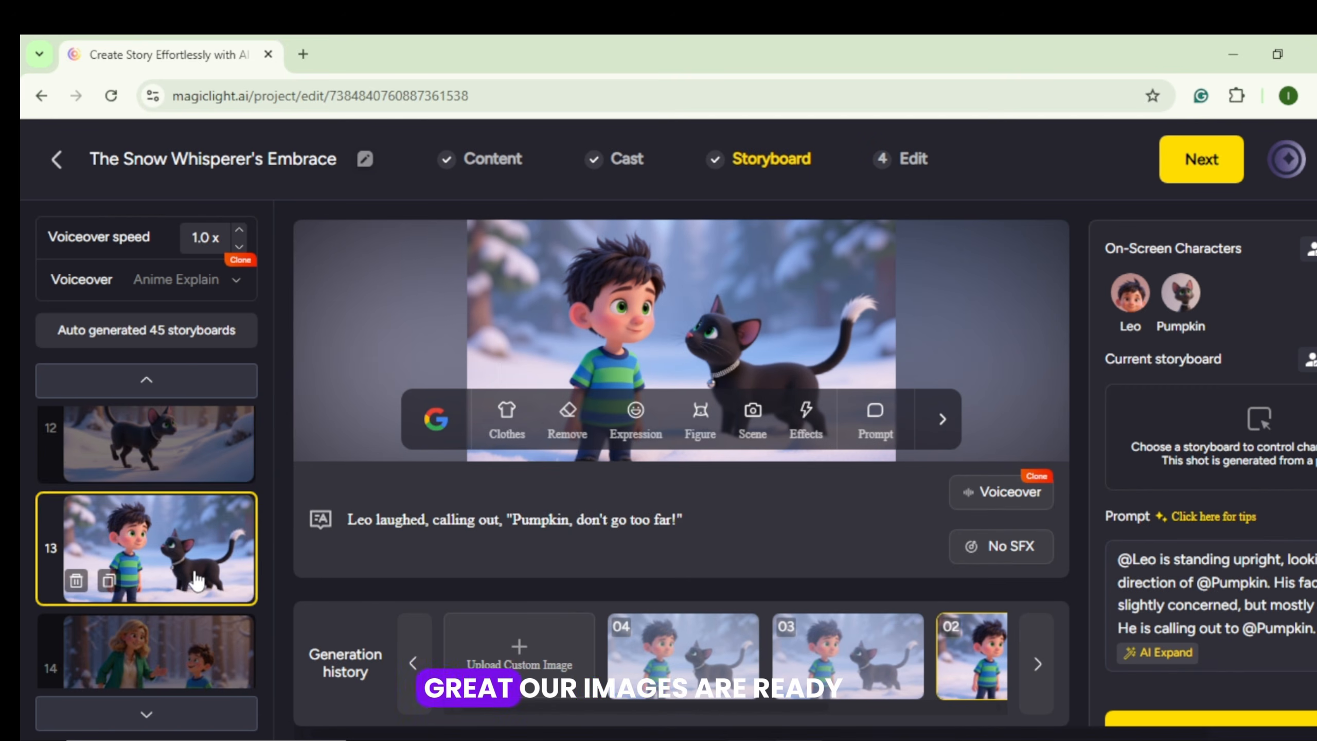
{"action": "scroll", "coordinate": [178, 550], "scroll_direction": "down", "scroll_amount": 10}
{"action": "left_click", "coordinate": [211, 530]}
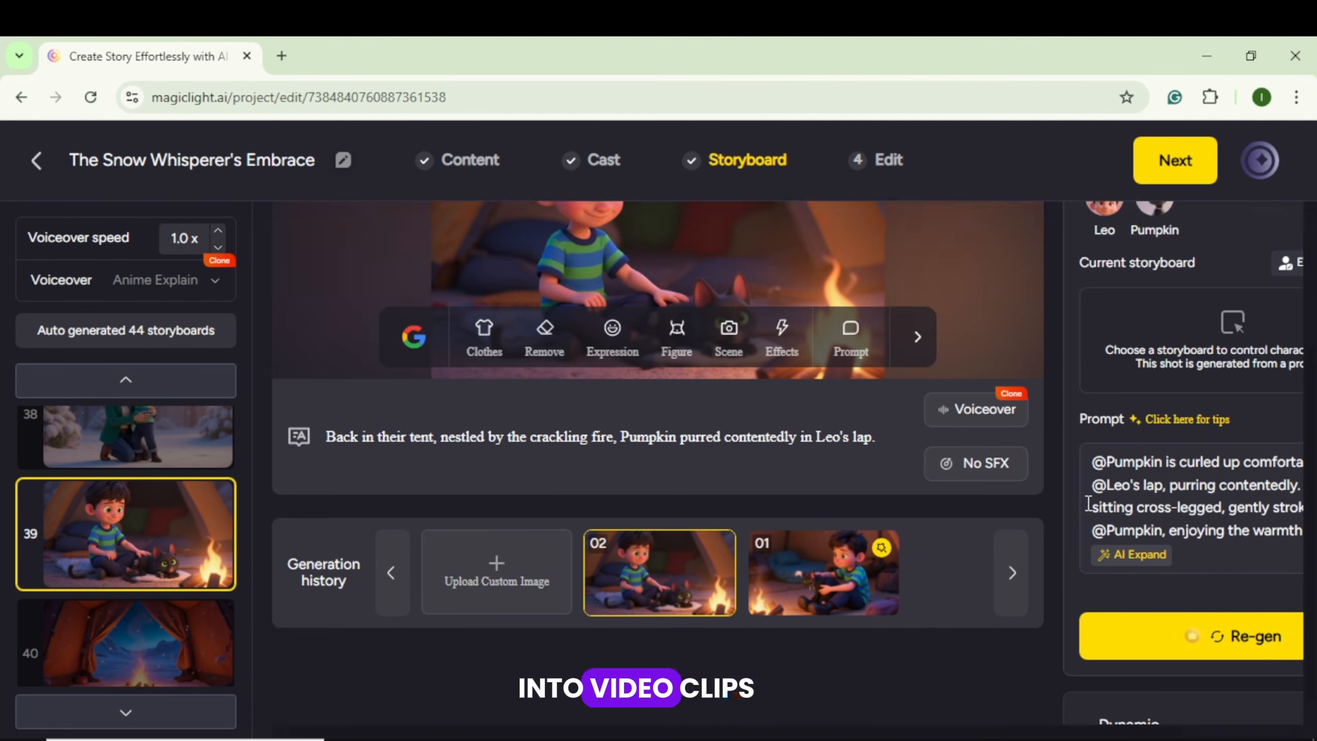
{"action": "scroll", "coordinate": [1089, 503], "scroll_direction": "up", "scroll_amount": 2}
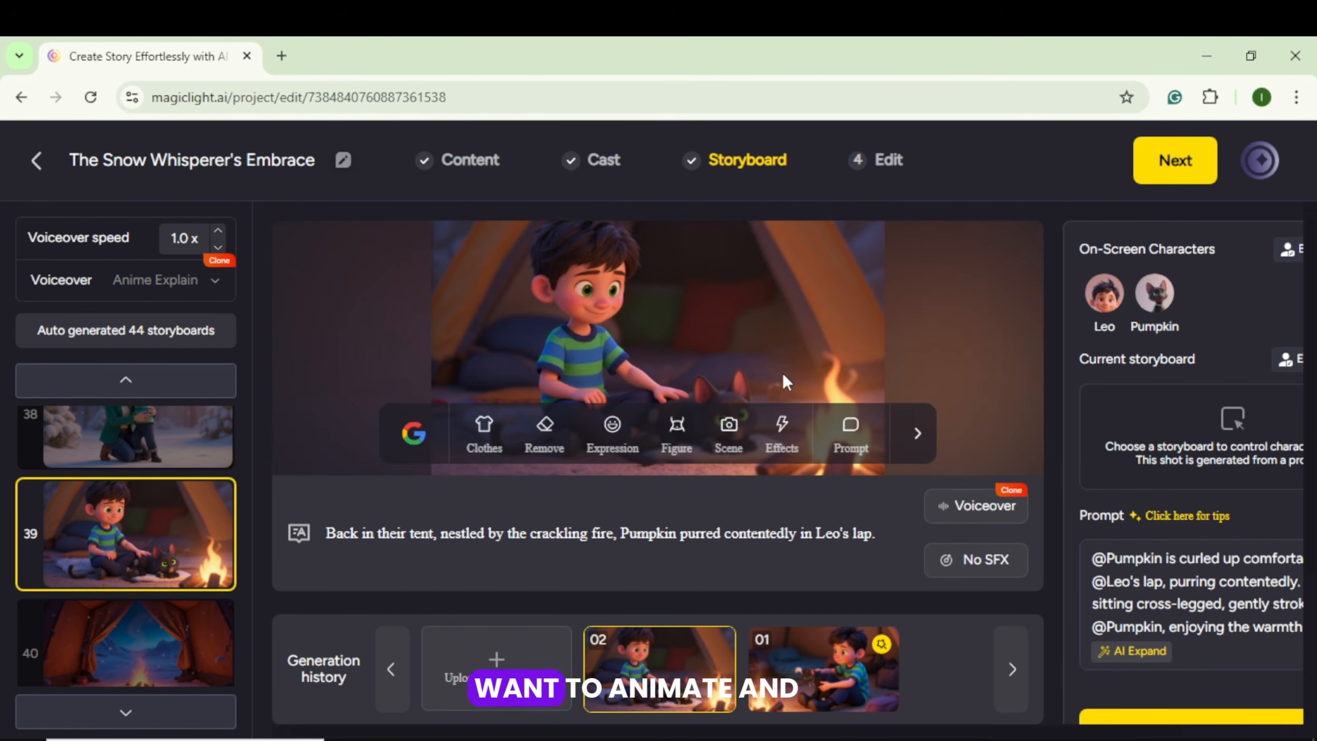
{"action": "scroll", "coordinate": [1072, 620], "scroll_direction": "down", "scroll_amount": 3}
{"action": "left_click", "coordinate": [1182, 694]}
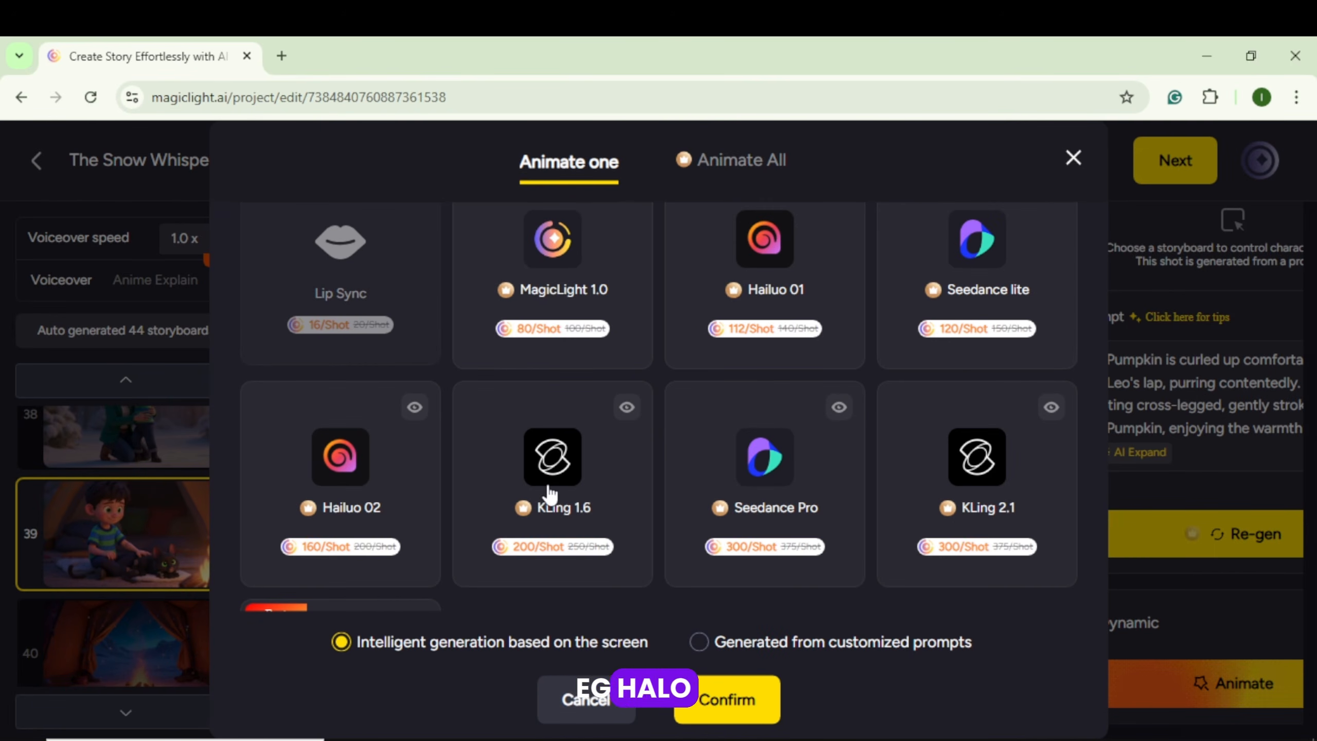
{"action": "scroll", "coordinate": [851, 532], "scroll_direction": "down", "scroll_amount": 3}
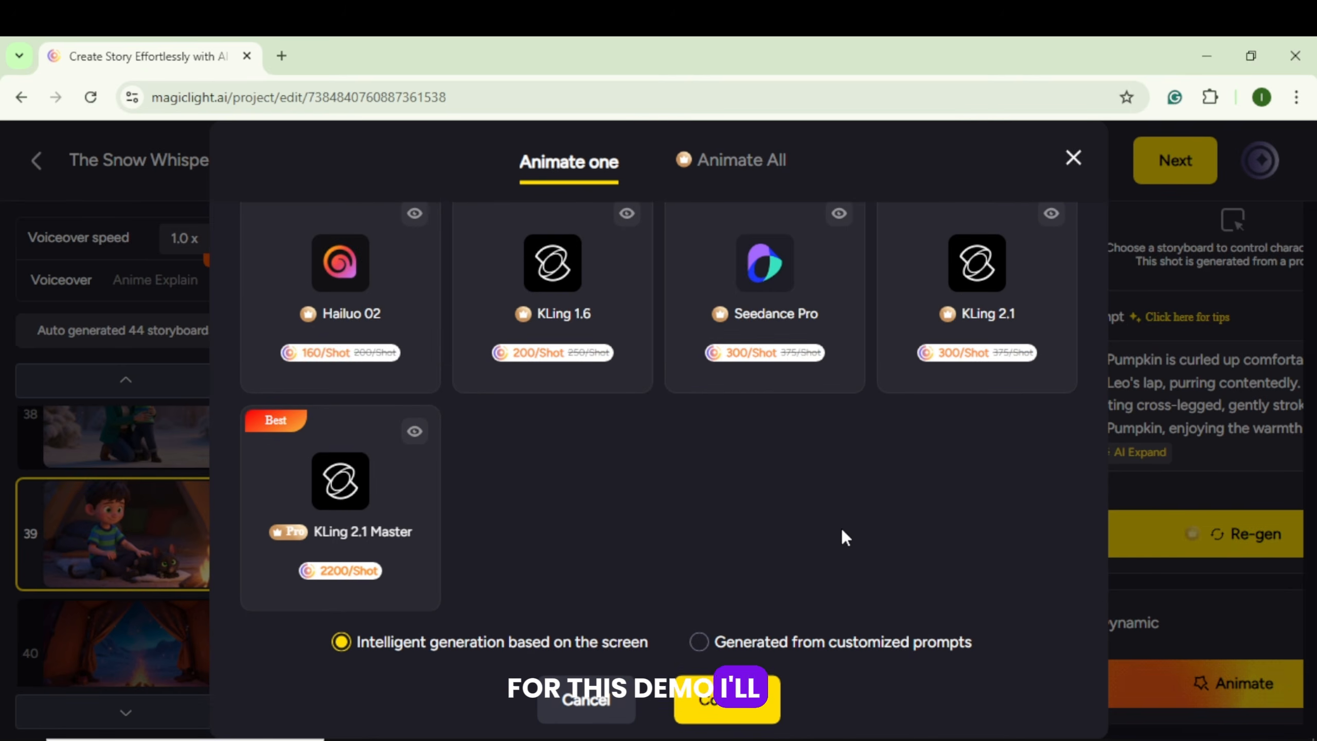
{"action": "left_click", "coordinate": [977, 310]}
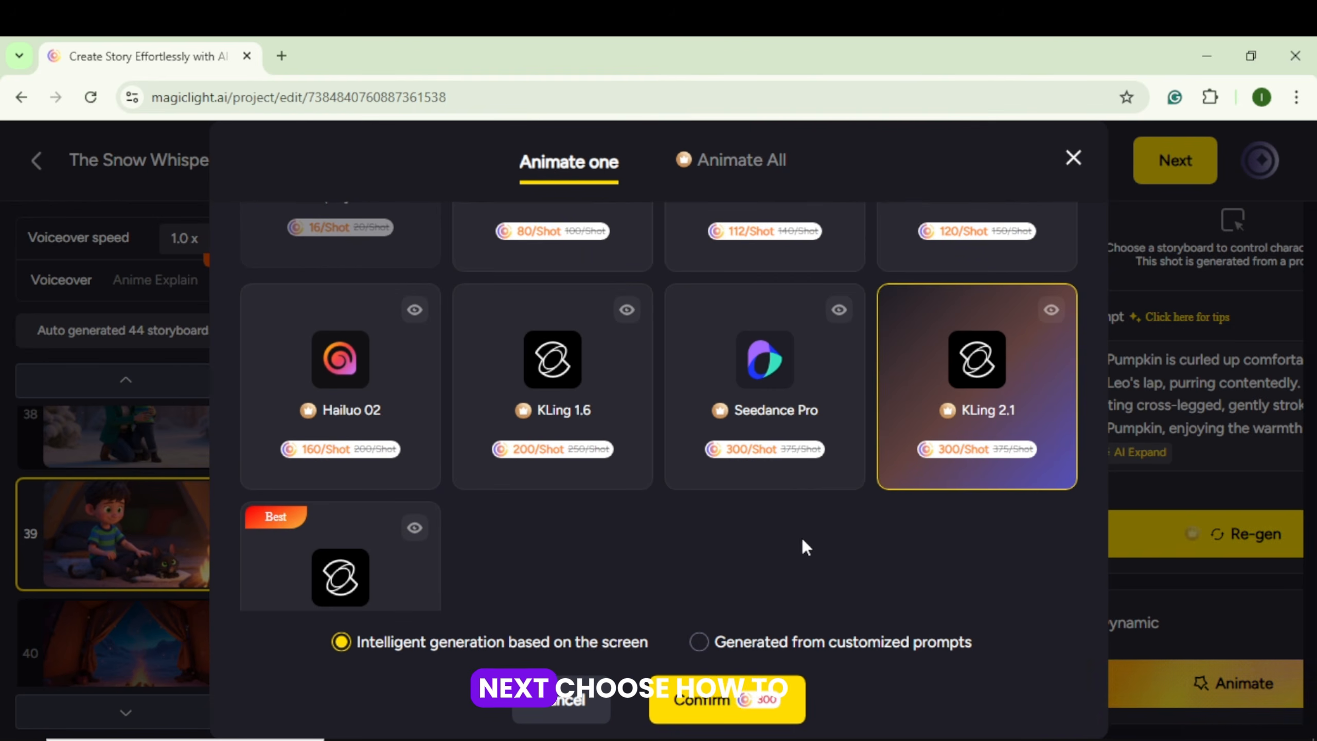
Compare the two generation methods and animate storyboard 39 with Intelligent generation based on the screen
{"action": "left_click", "coordinate": [698, 650]}
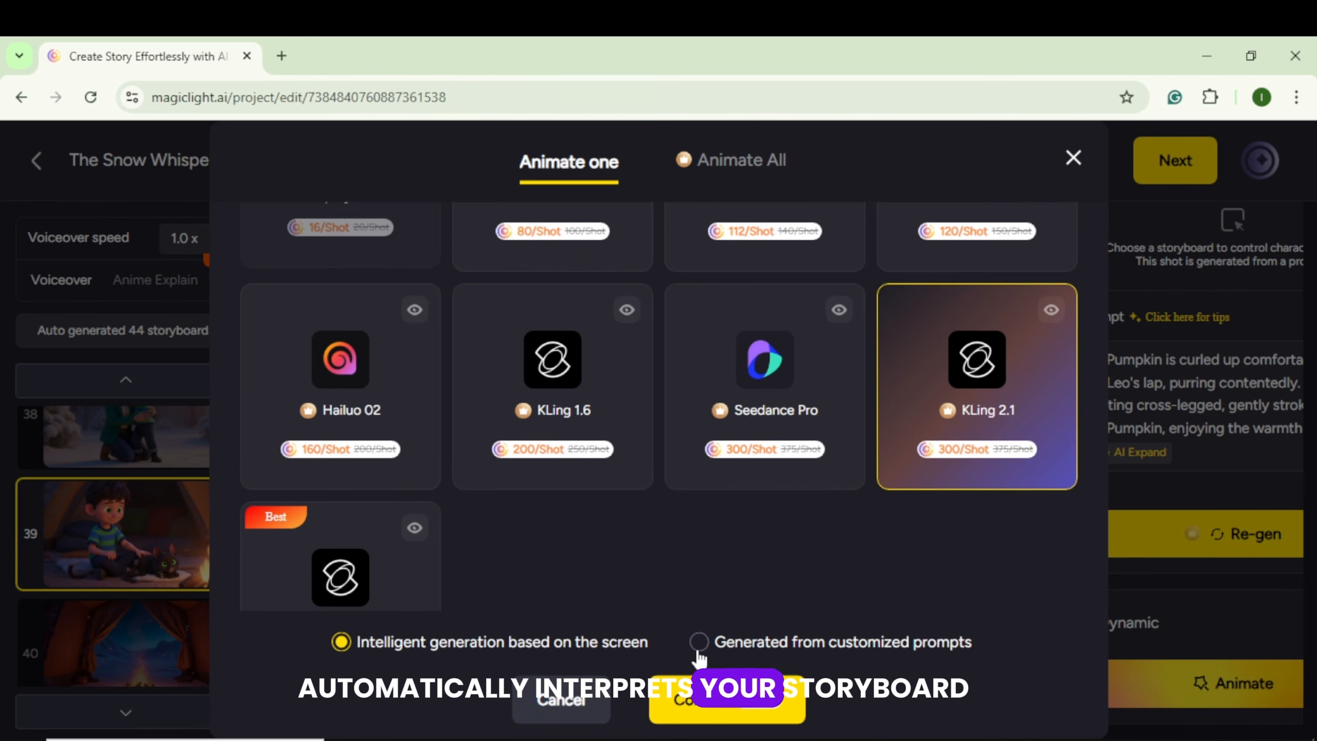
{"action": "left_click", "coordinate": [698, 650]}
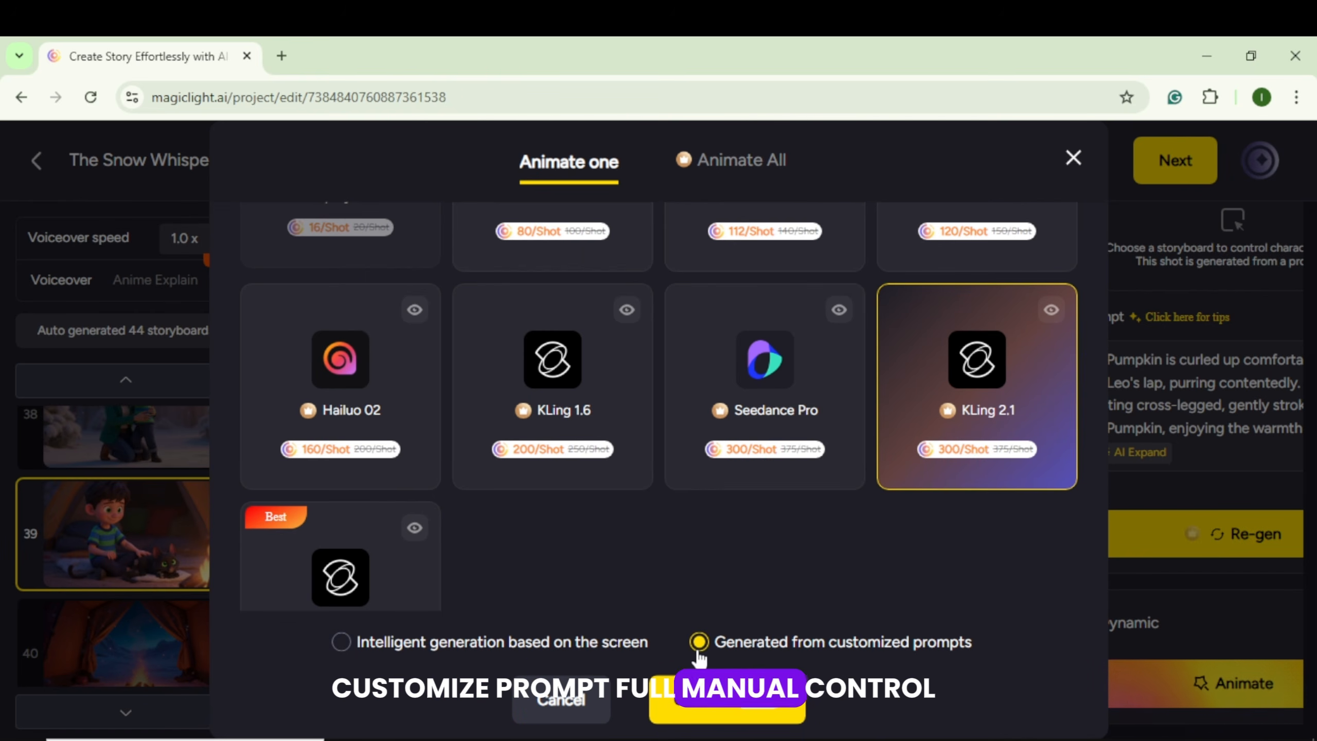
{"action": "left_click", "coordinate": [342, 642]}
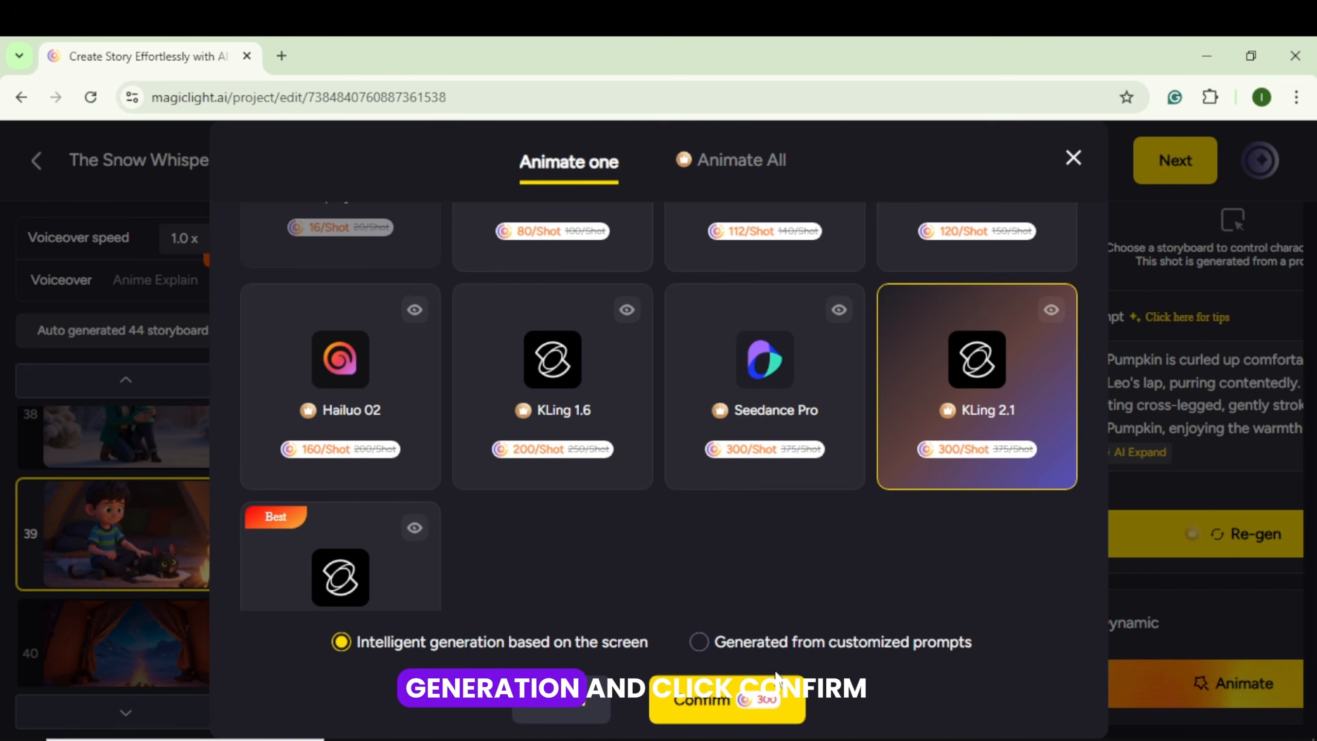
{"action": "left_click", "coordinate": [727, 708]}
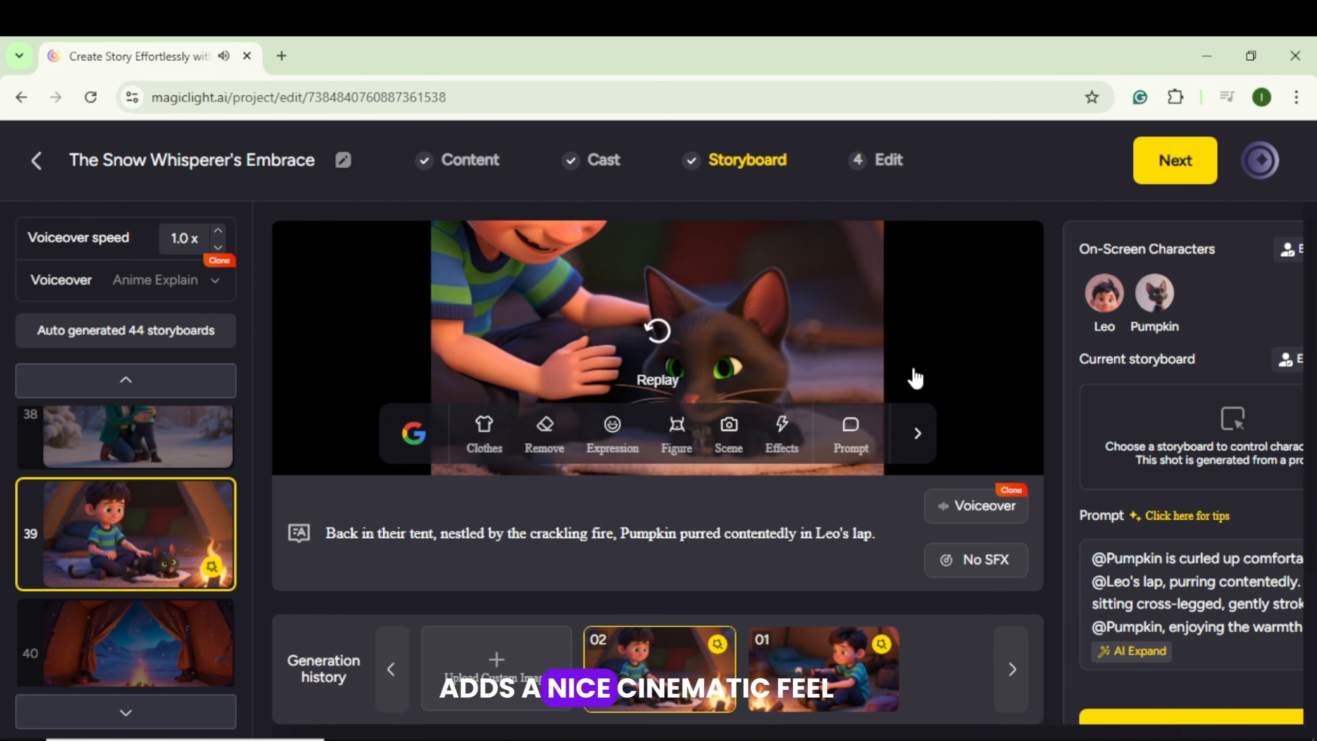
Replay the animated clip of storyboard 39, then select all storyboards for batch animation and continue to the model choice
{"action": "left_click", "coordinate": [656, 331]}
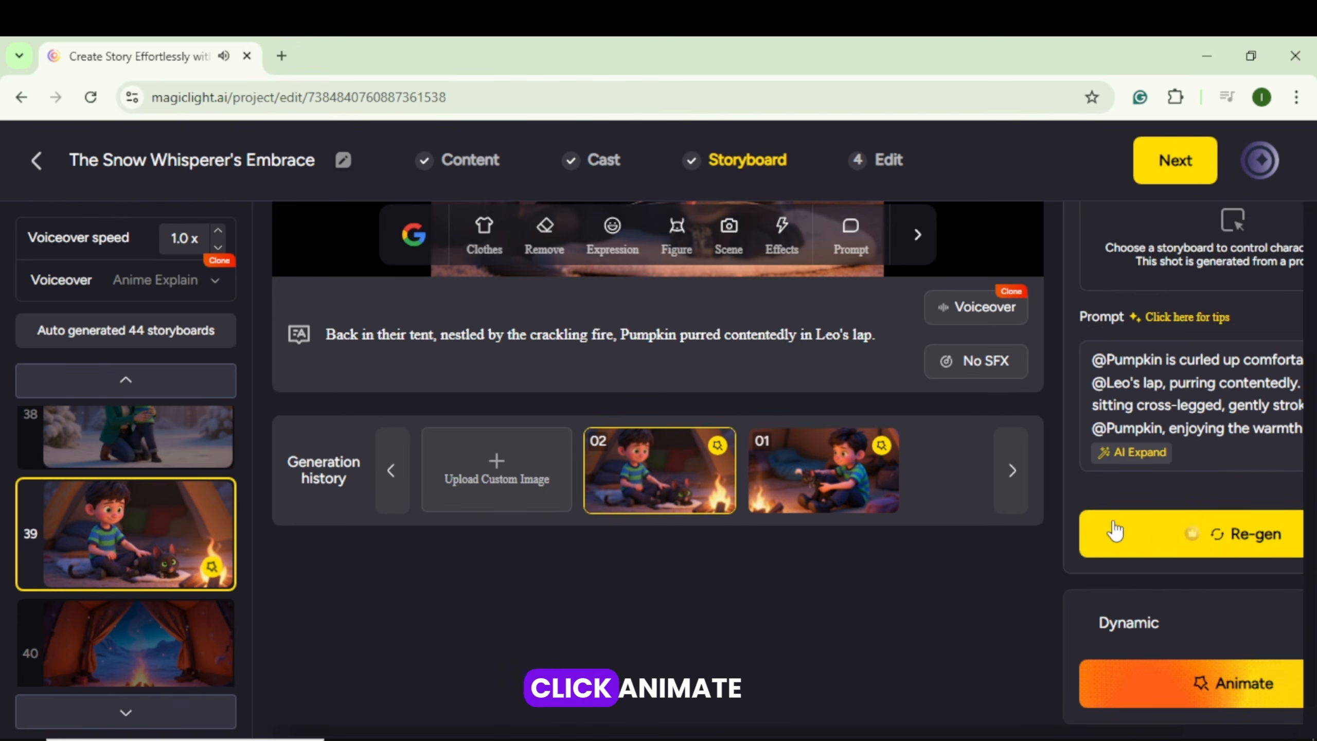
{"action": "scroll", "coordinate": [844, 377], "scroll_direction": "down", "scroll_amount": 3}
{"action": "left_click", "coordinate": [1220, 688]}
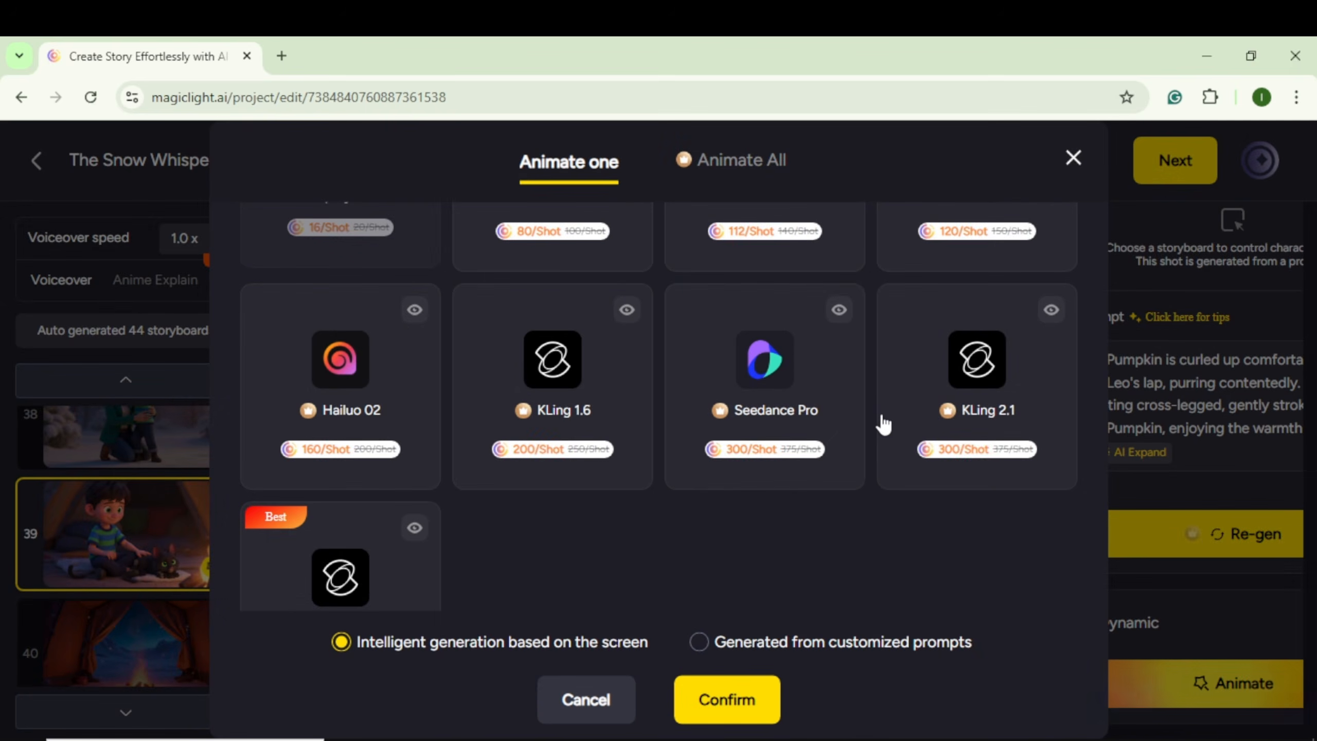
{"action": "left_click", "coordinate": [732, 160]}
{"action": "left_click", "coordinate": [245, 213]}
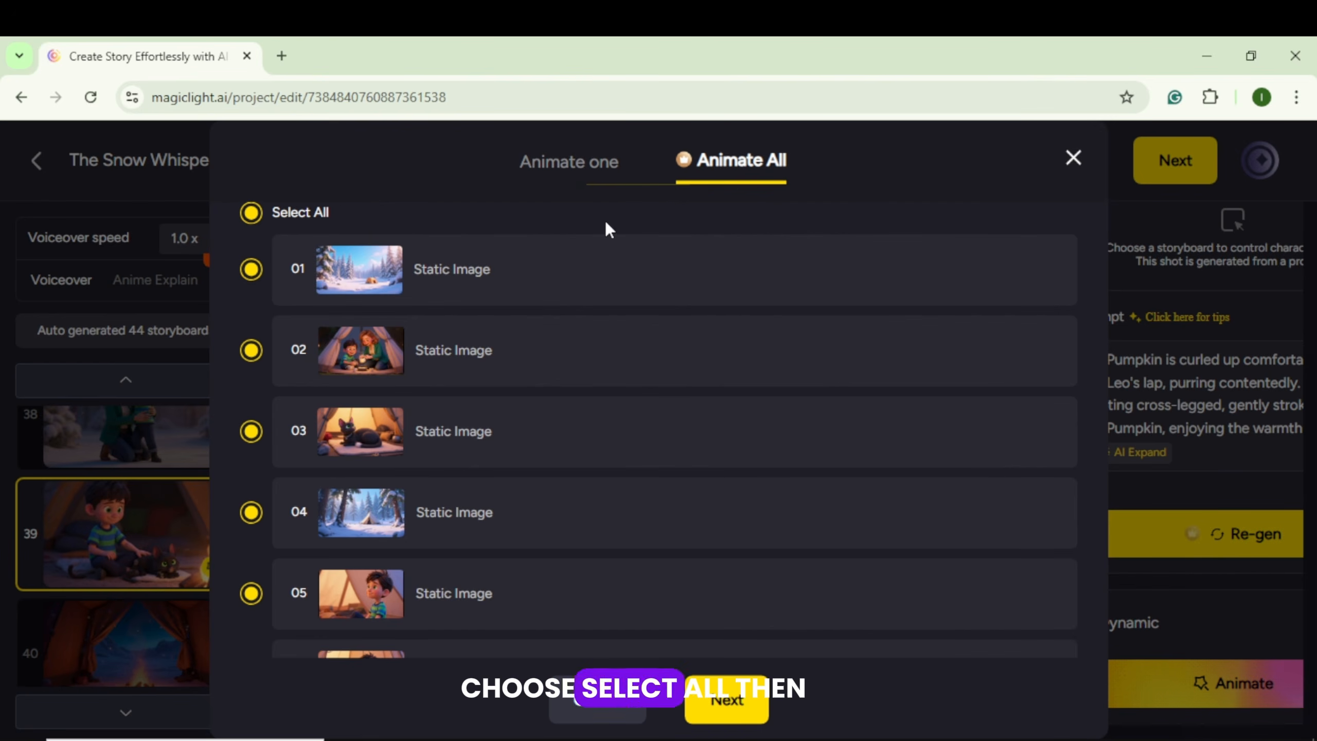
{"action": "left_click", "coordinate": [726, 699]}
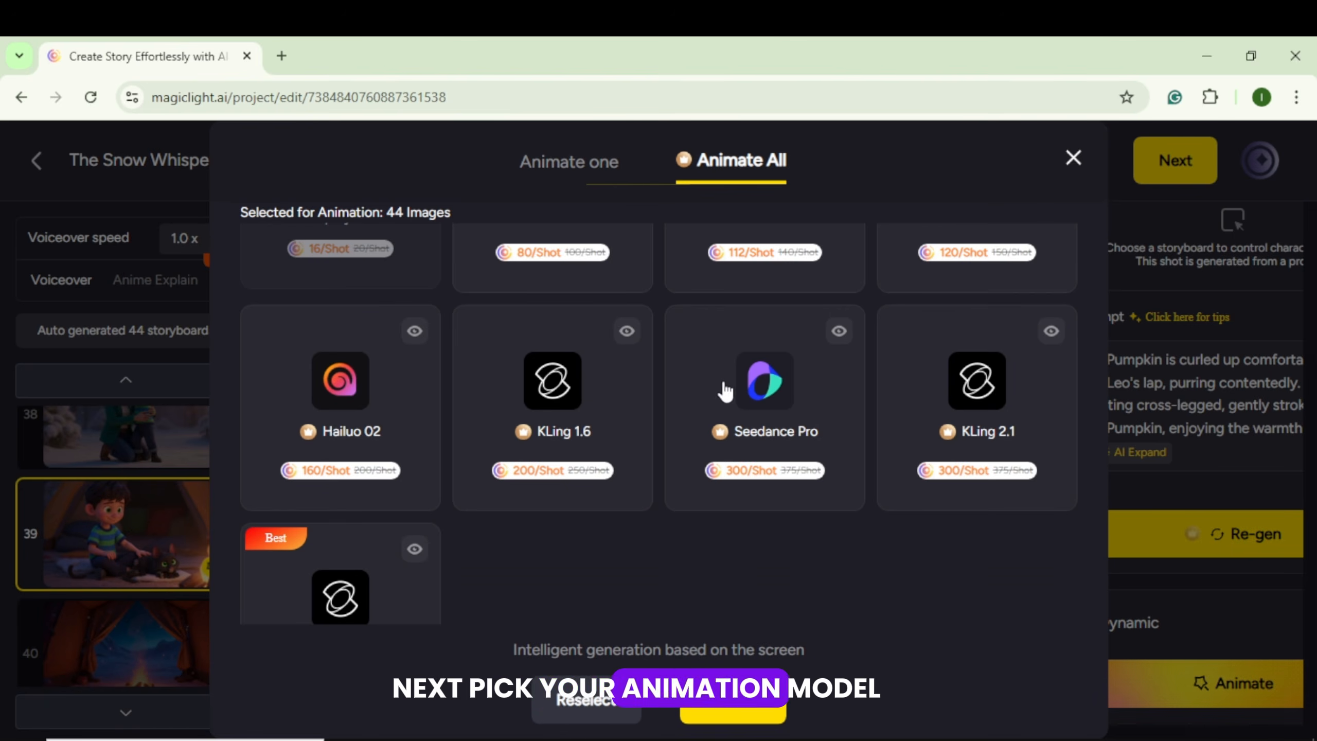
Choose KLing 2.1 as the model for the batch and confirm the animation of all selected images
{"action": "scroll", "coordinate": [418, 399], "scroll_direction": "up", "scroll_amount": 3}
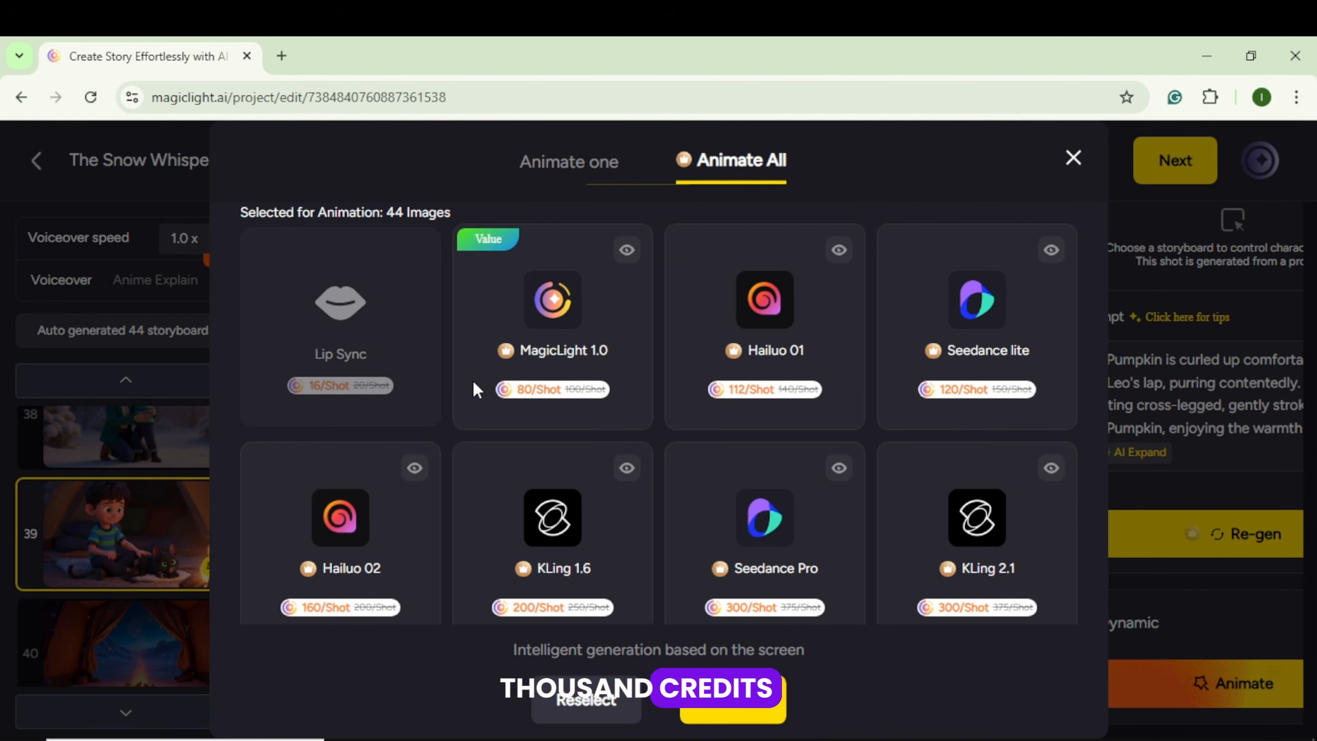
{"action": "scroll", "coordinate": [474, 380], "scroll_direction": "down", "scroll_amount": 4}
{"action": "left_click", "coordinate": [948, 244]}
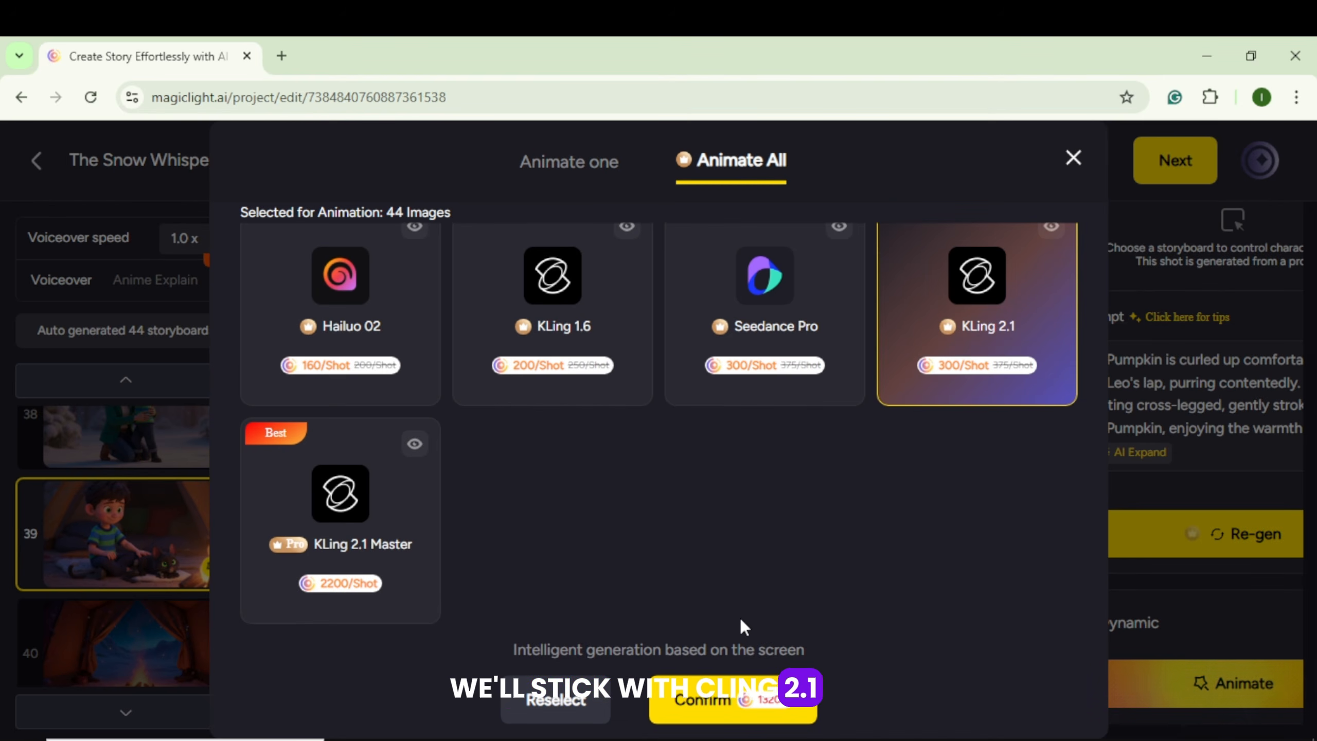
{"action": "left_click", "coordinate": [737, 701]}
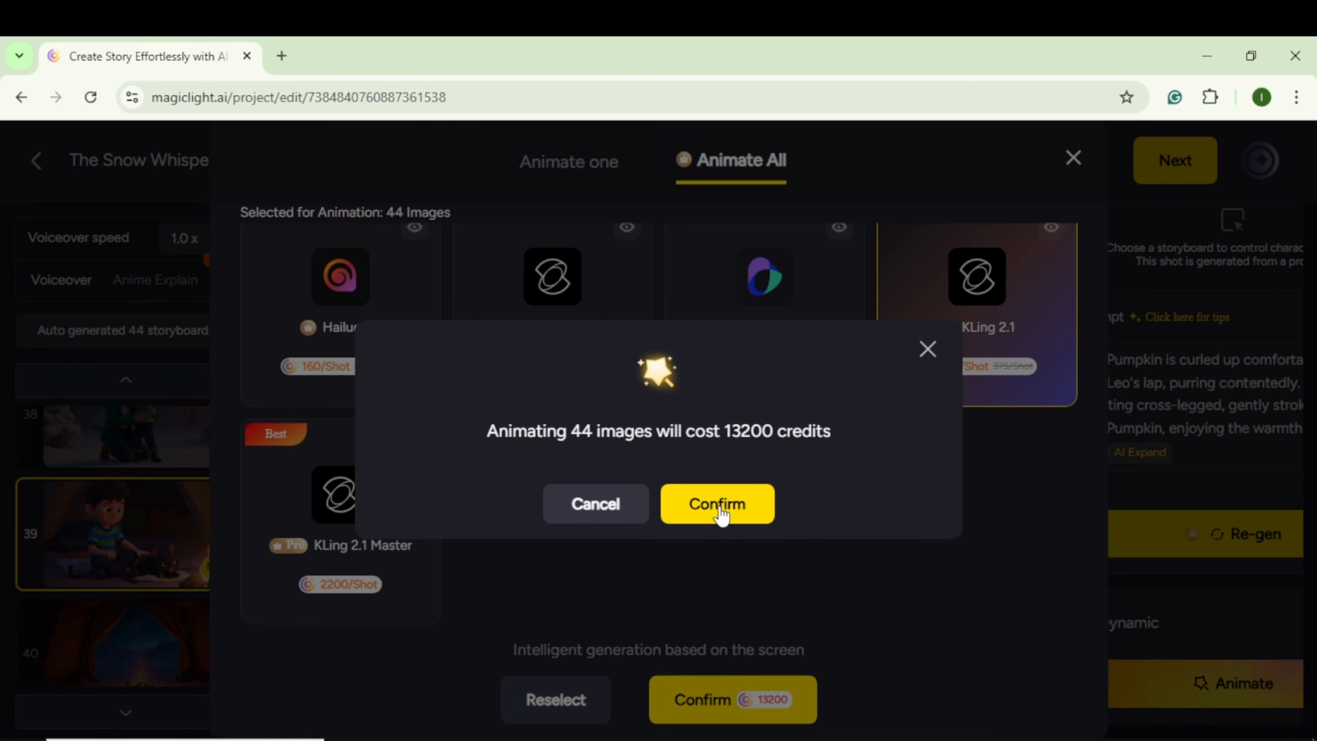
{"action": "left_click", "coordinate": [743, 513]}
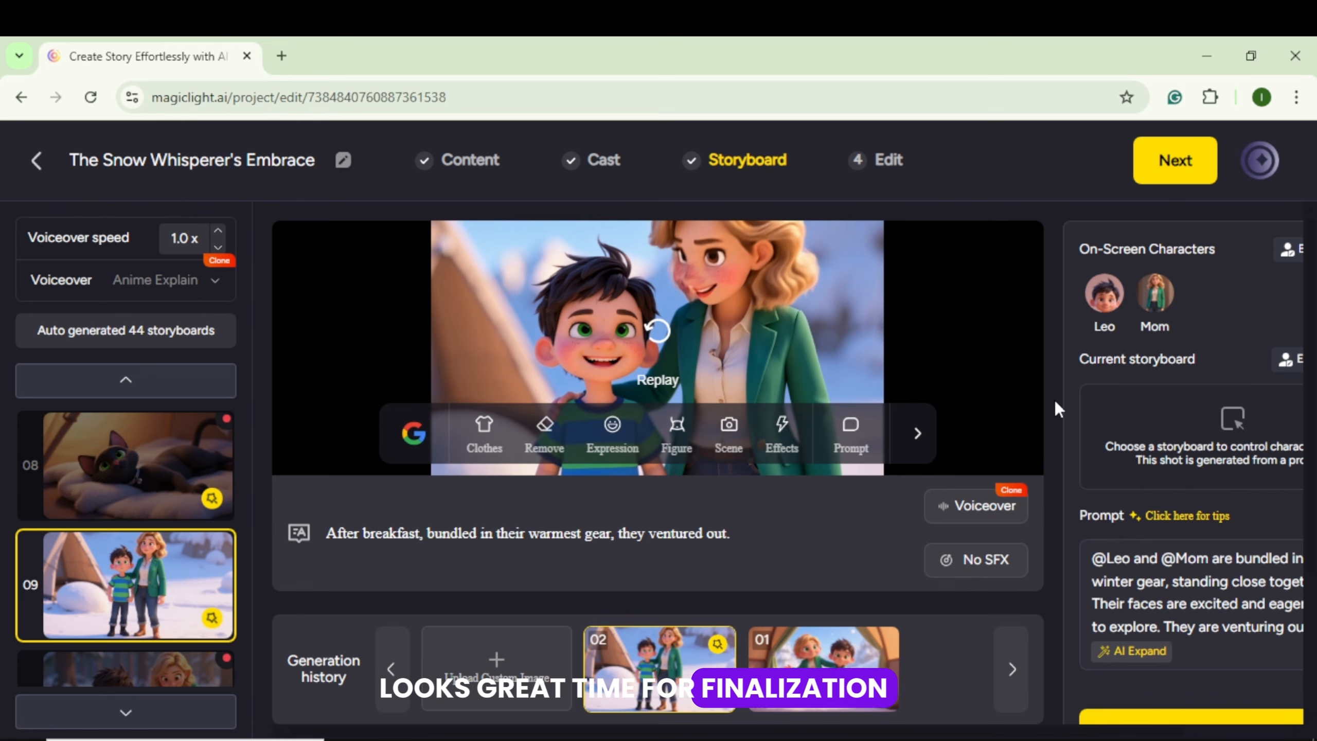
Continue to the Edit stage and set the cover to No Title and the subtitles to No Subtitle
{"action": "left_click", "coordinate": [1173, 169]}
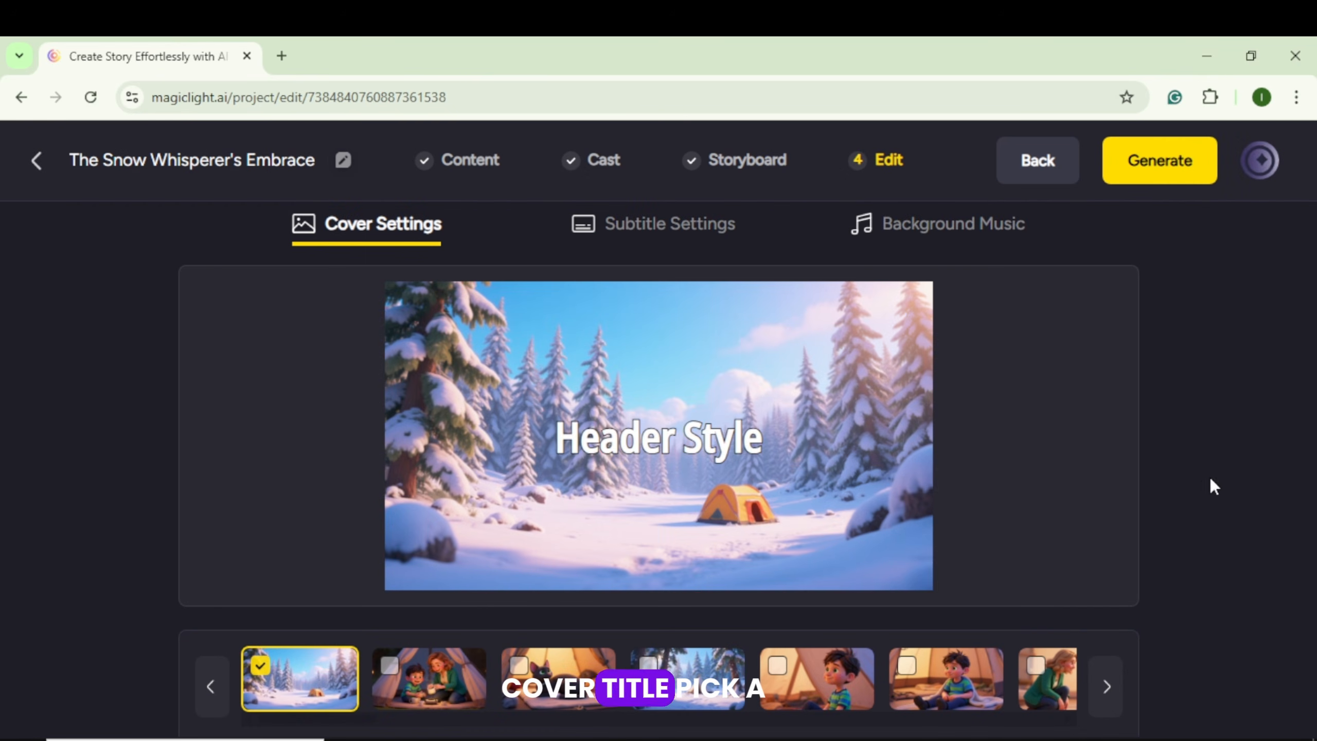
{"action": "scroll", "coordinate": [426, 674], "scroll_direction": "down", "scroll_amount": 5}
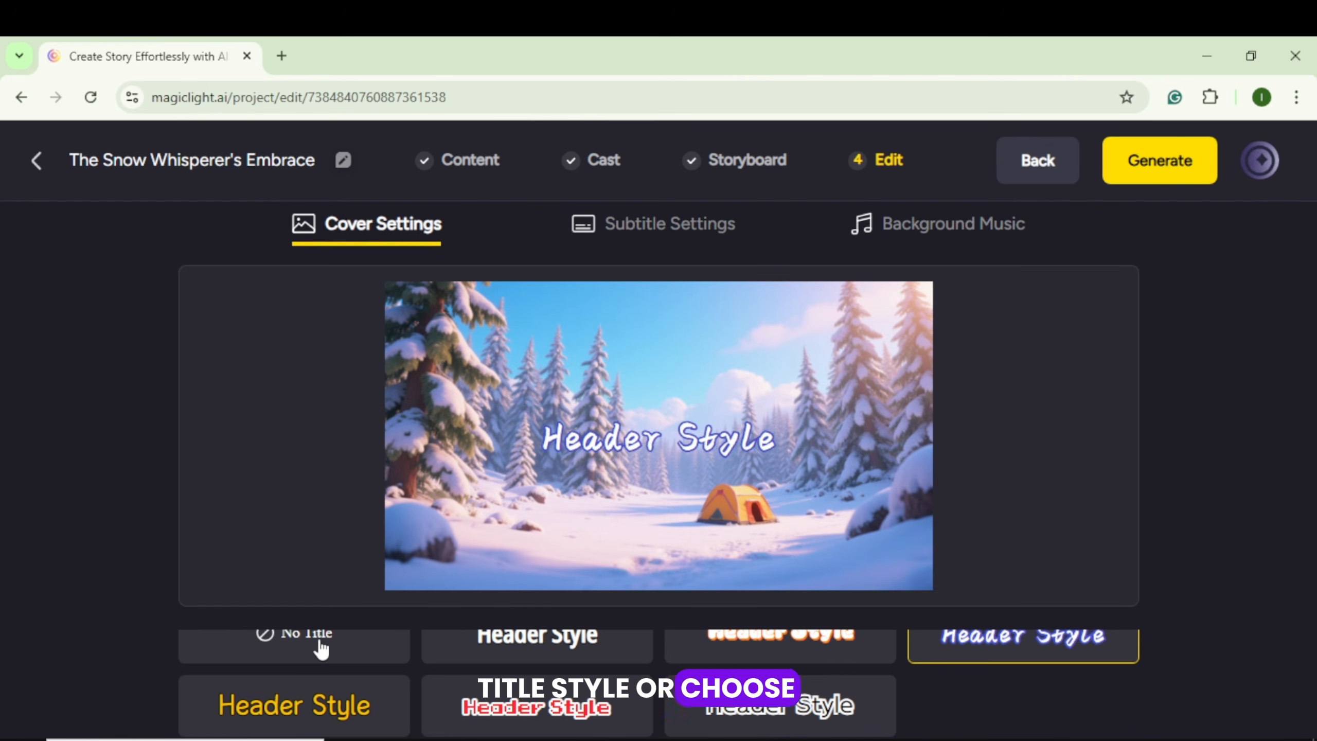
{"action": "left_click", "coordinate": [318, 644]}
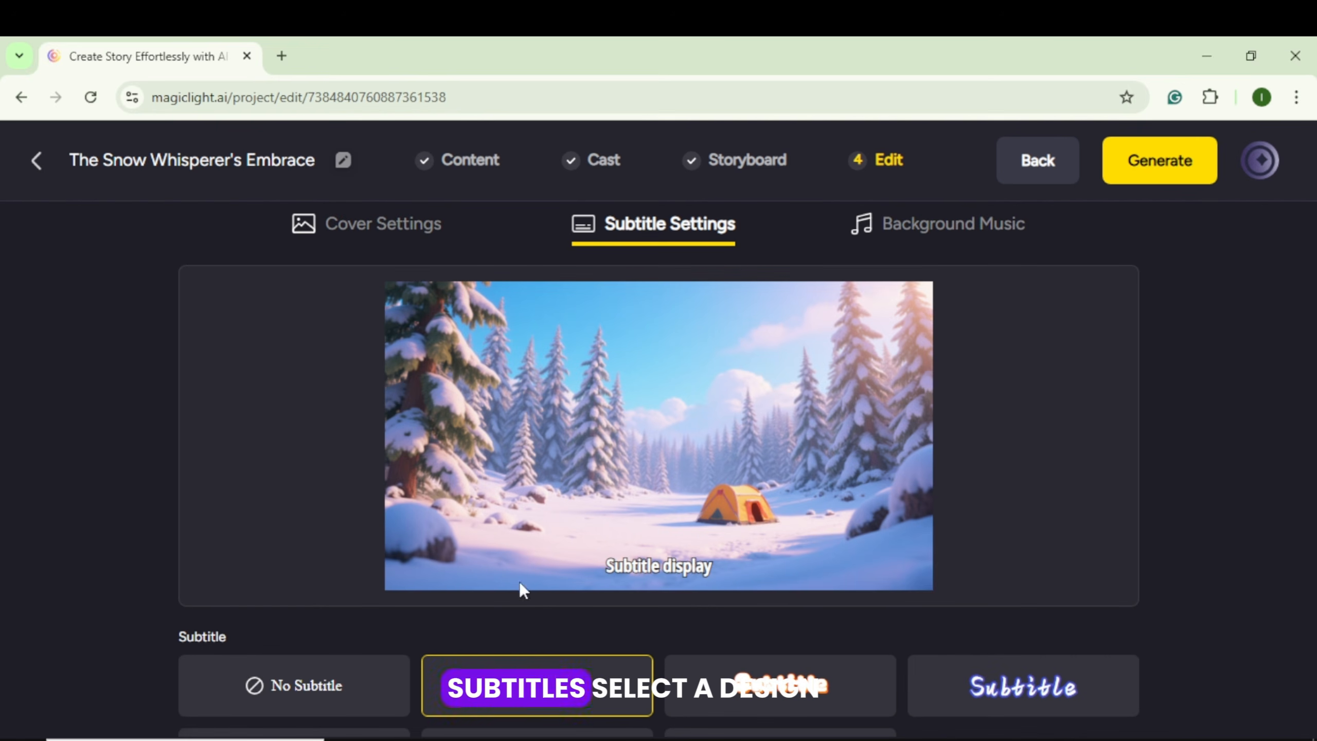
{"action": "left_click", "coordinate": [343, 686]}
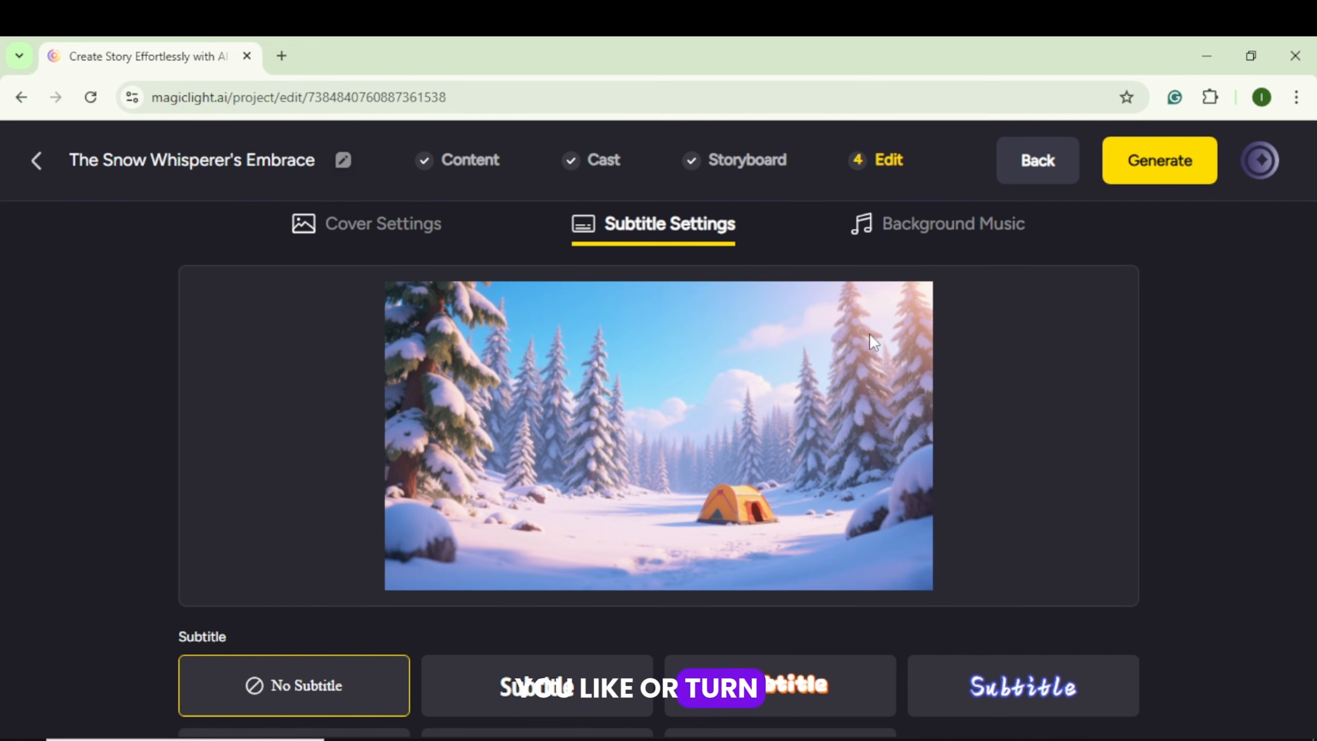
Preview the track Camino A Pozitos and apply it as the video's background music
{"action": "left_click", "coordinate": [911, 228]}
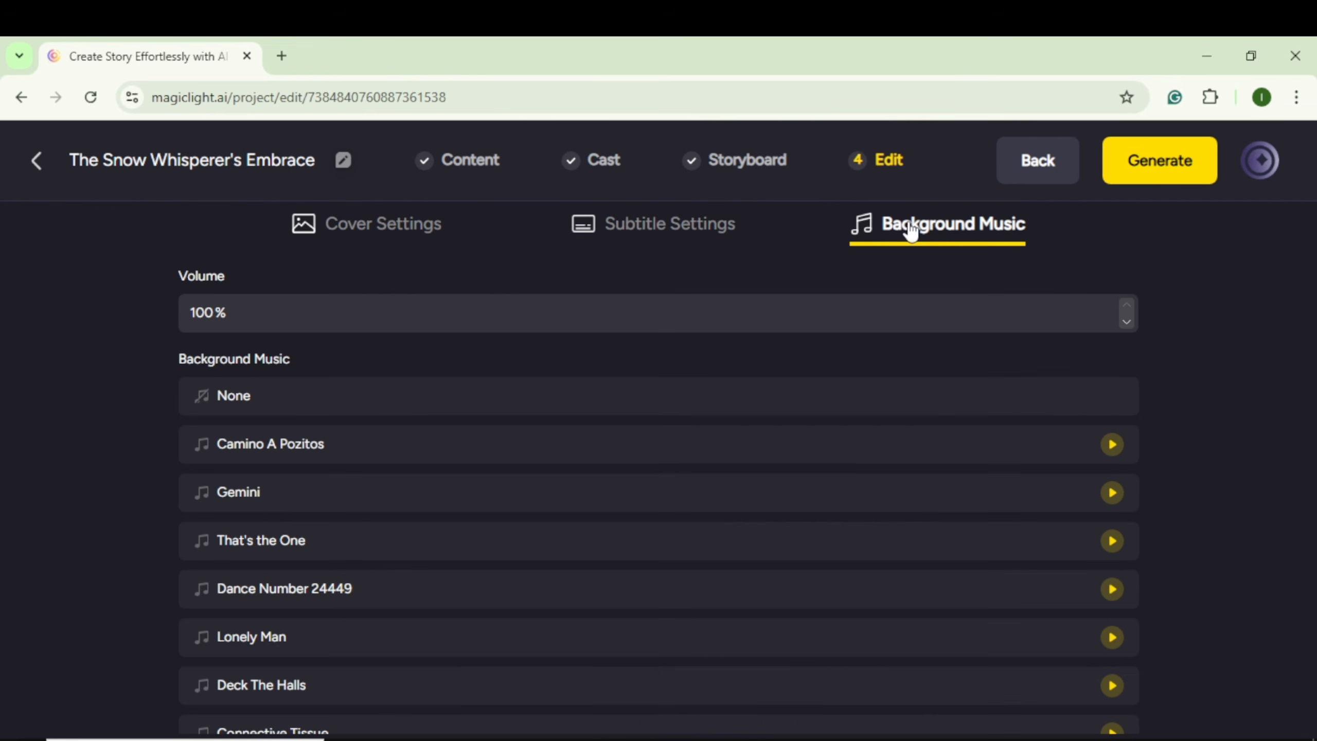
{"action": "left_click", "coordinate": [1112, 446]}
{"action": "left_click", "coordinate": [421, 454]}
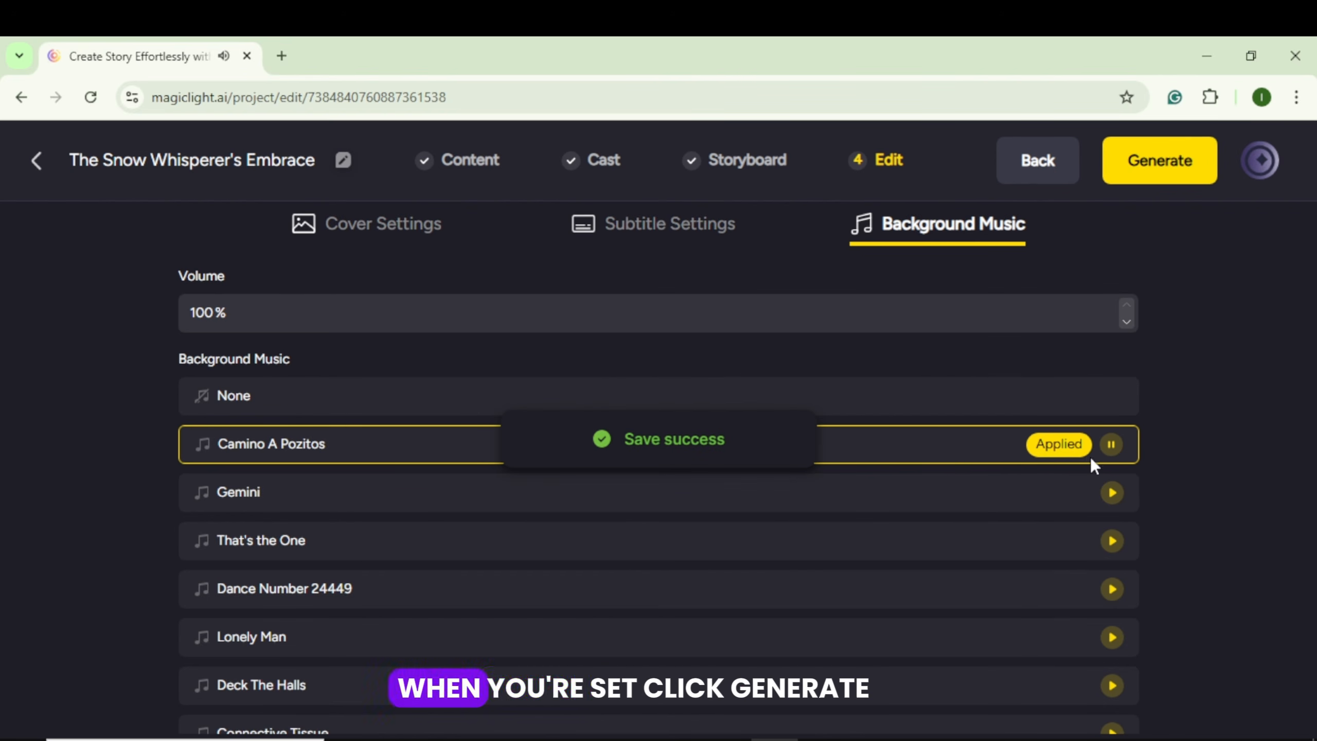
Generate the final video with a 16:9 ratio and High (1080p) export resolution
{"action": "left_click", "coordinate": [1152, 174]}
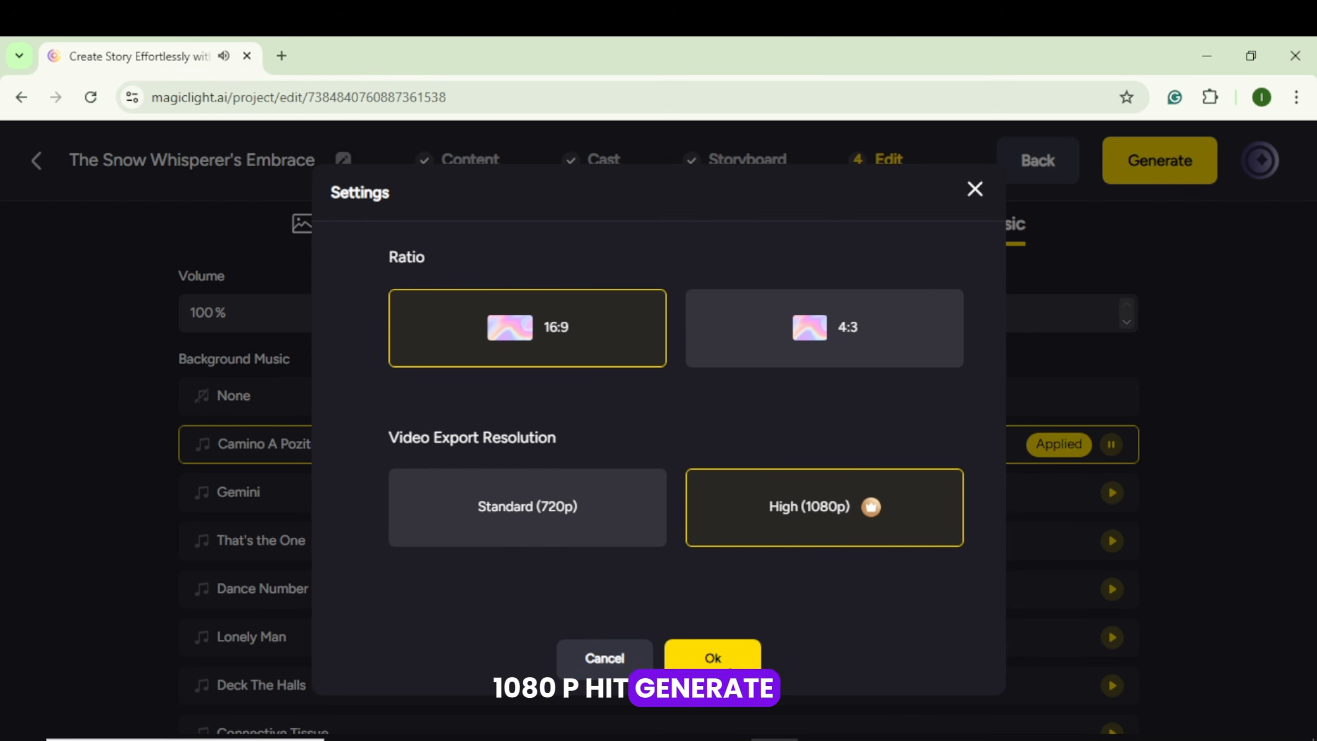
{"action": "left_click", "coordinate": [734, 666]}
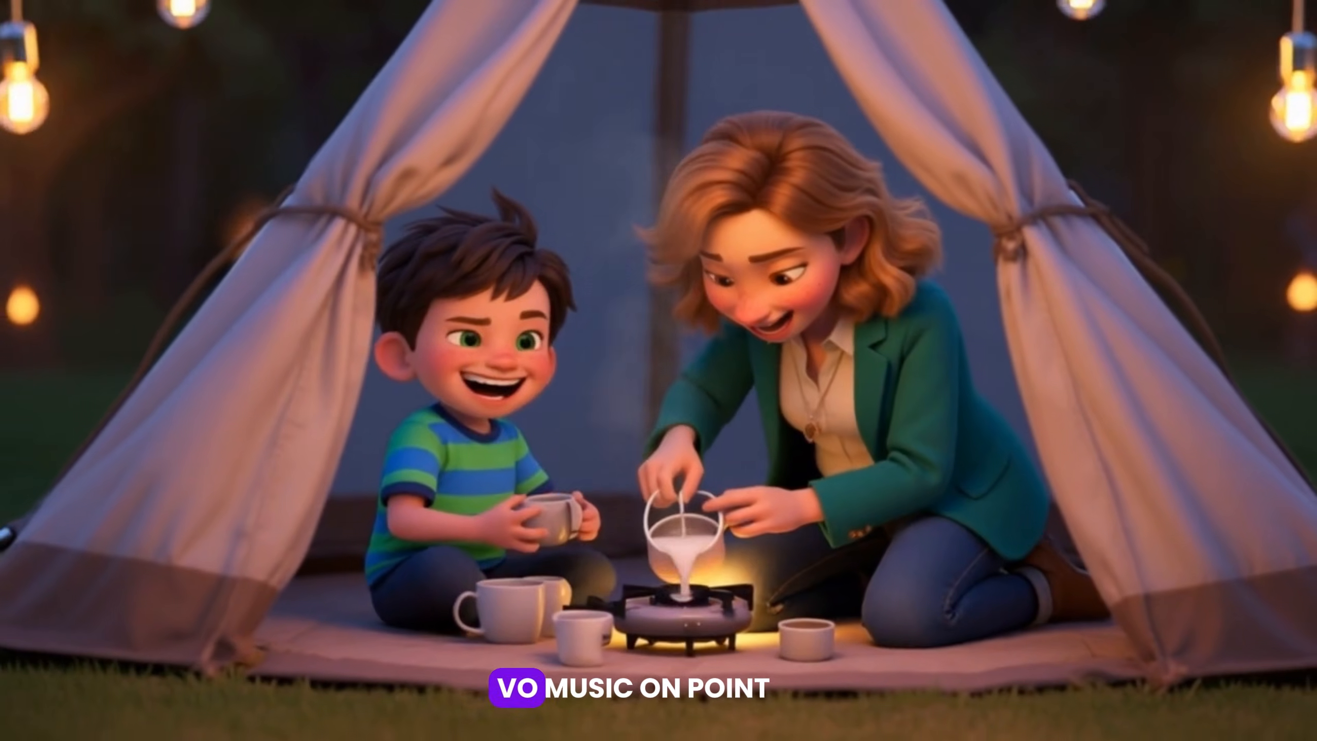
Download the finished video of The Snow Whisperer's Embrace
{"action": "left_click", "coordinate": [1006, 166]}
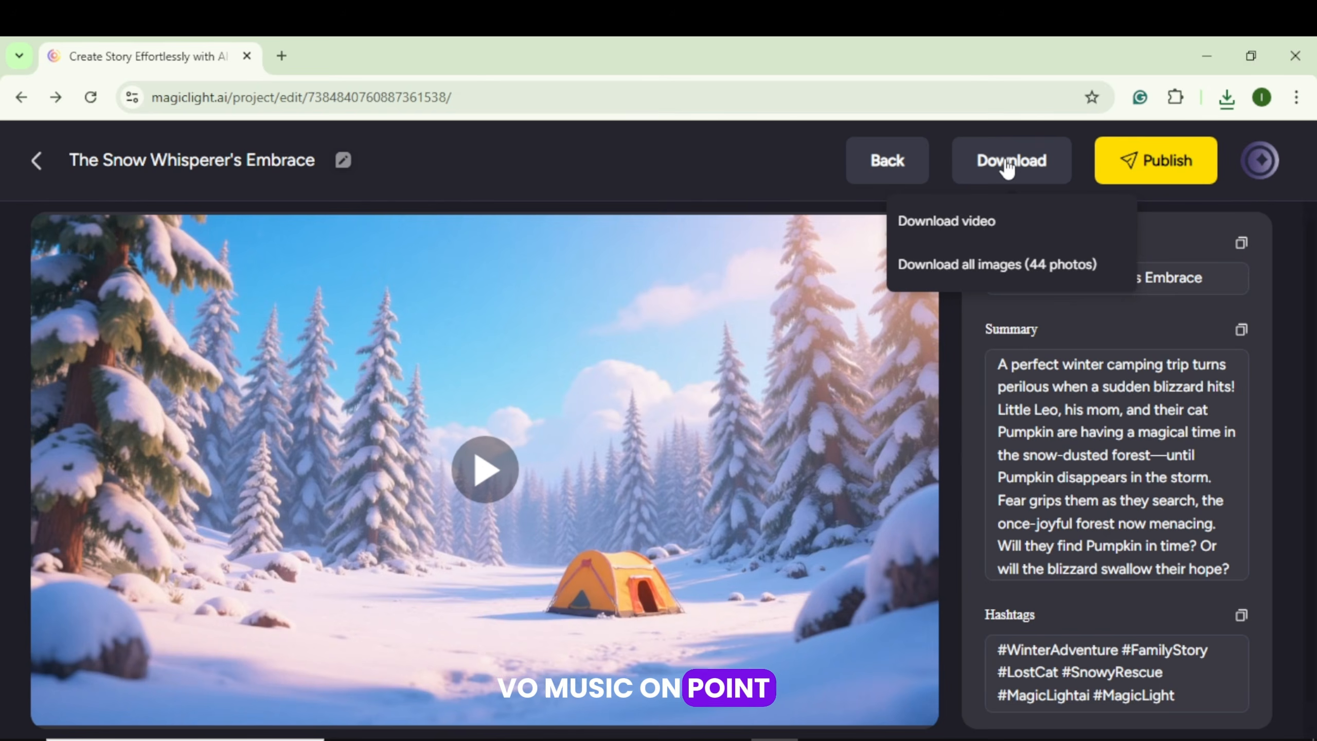
{"action": "left_click", "coordinate": [980, 224]}
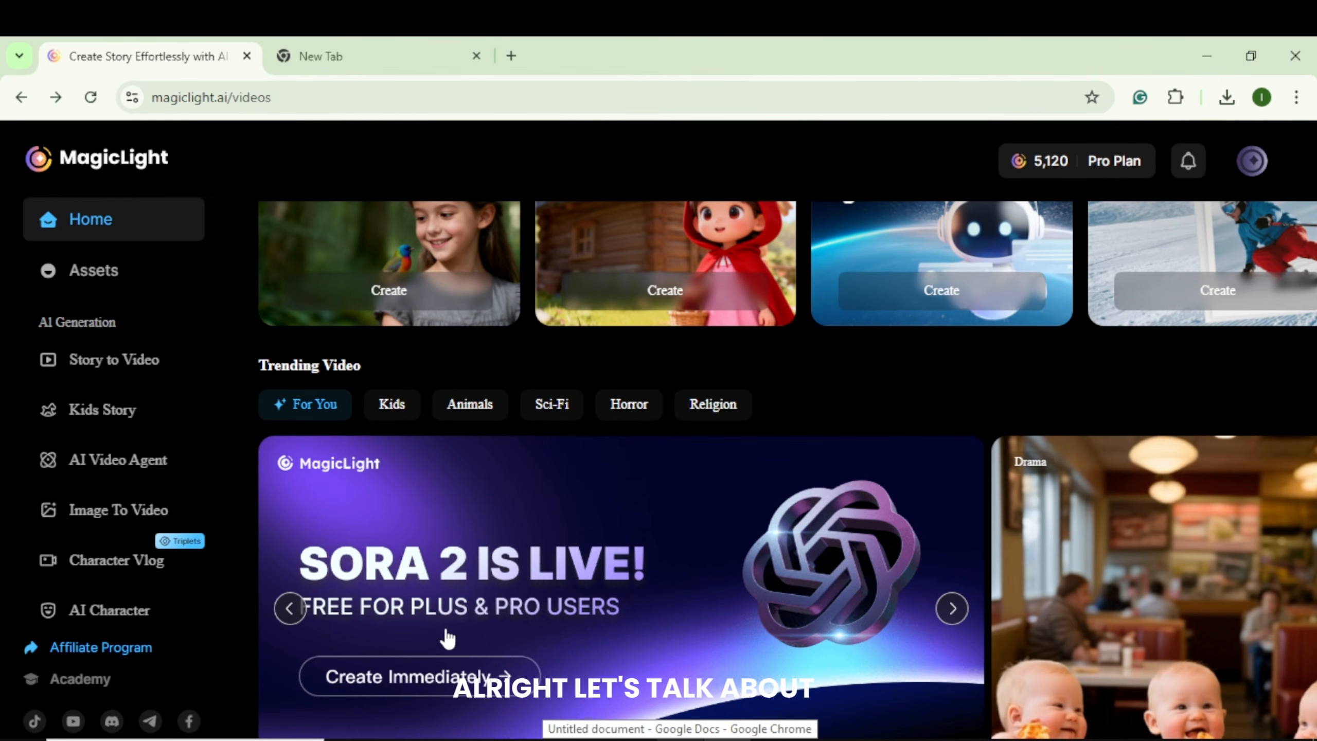
In Image To Video, upload the robot-in-car picture and enter the prompt for a slow push-in on the robot driving down a sunny neighborhood street
{"action": "scroll", "coordinate": [291, 609], "scroll_direction": "up", "scroll_amount": 3}
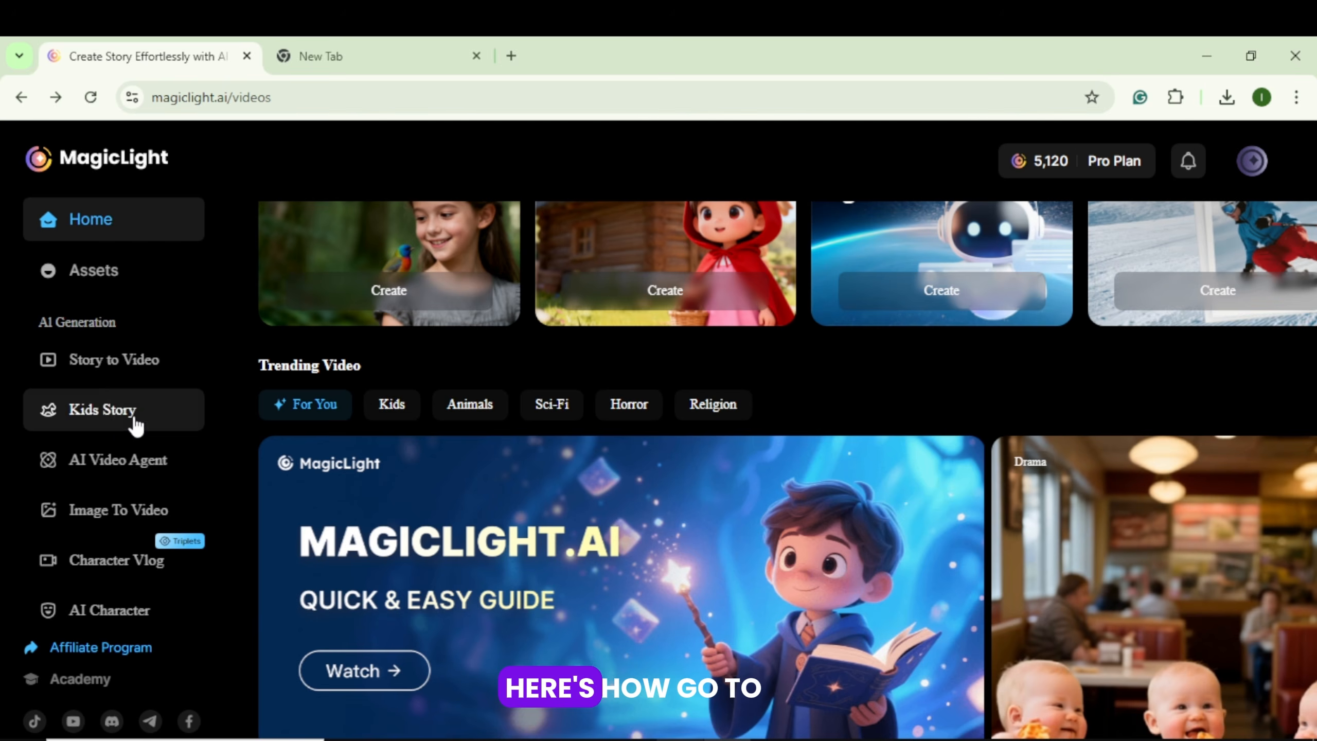
{"action": "left_click", "coordinate": [110, 510]}
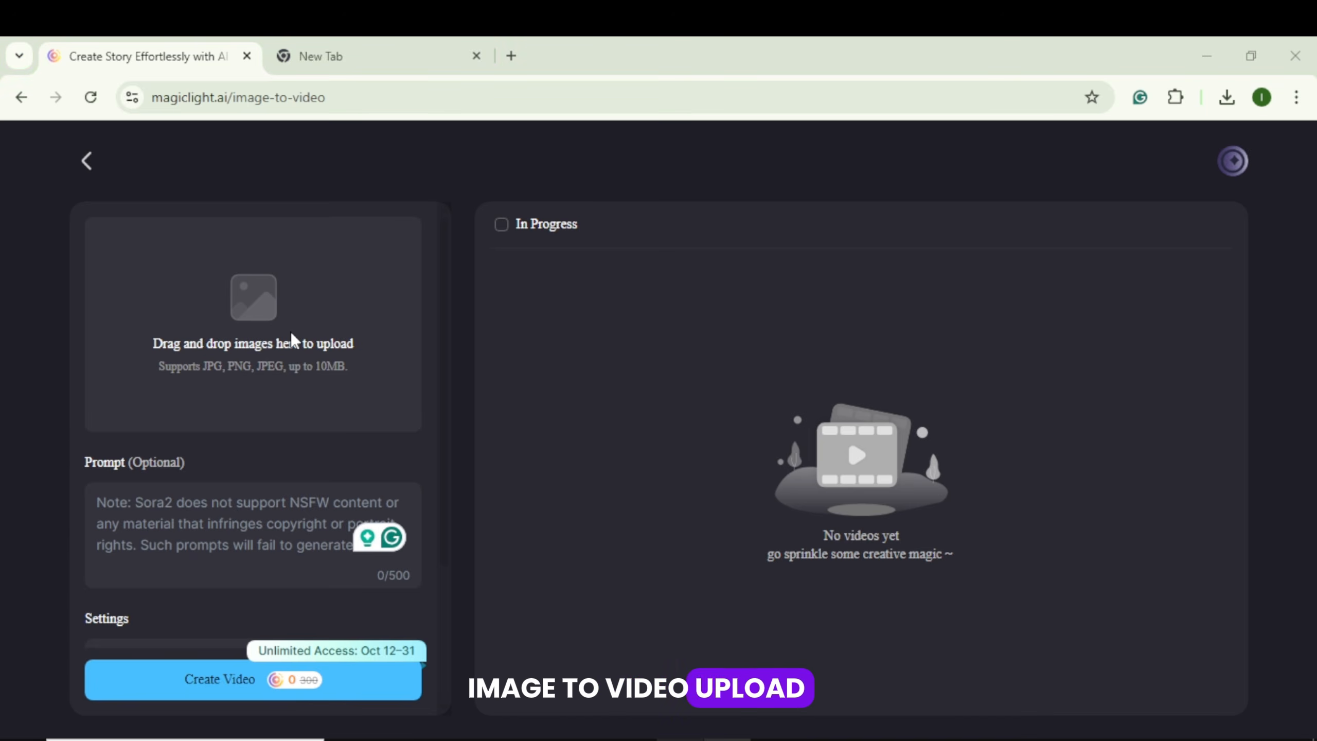
{"action": "left_click", "coordinate": [292, 334]}
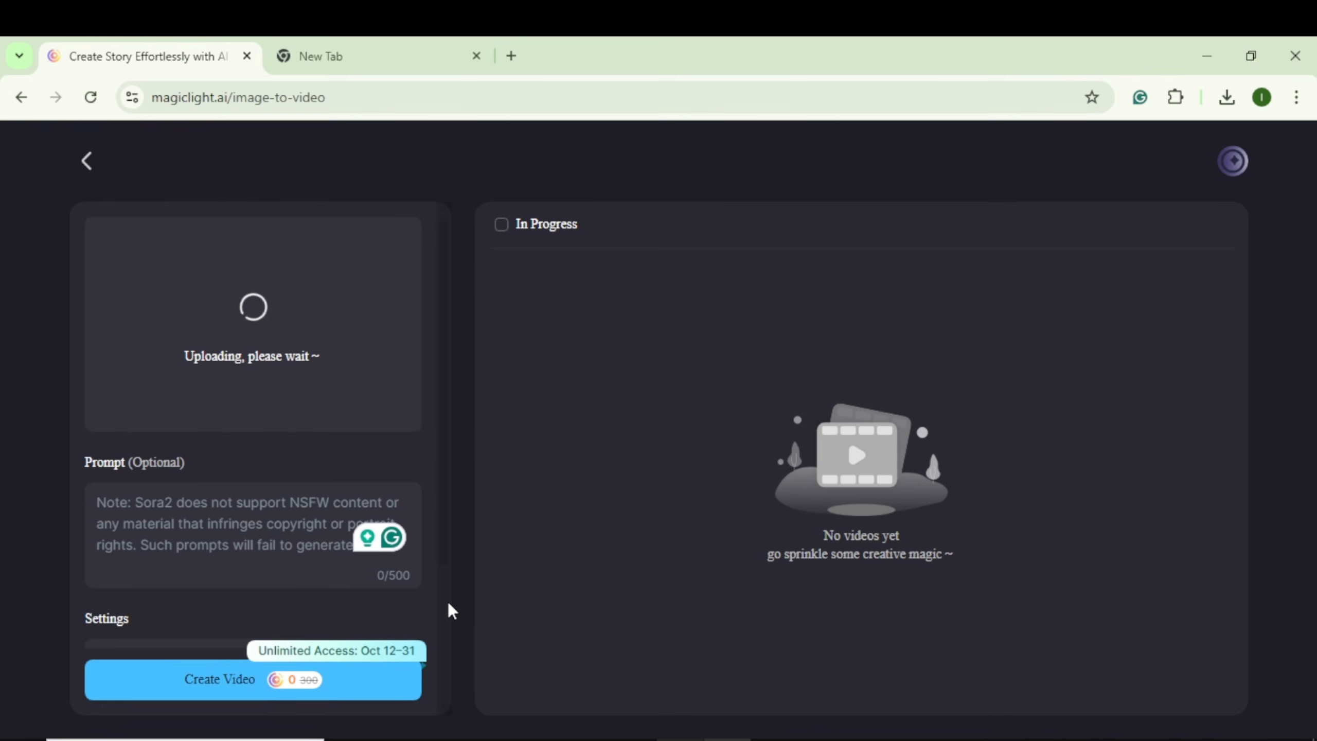
{"action": "left_click", "coordinate": [124, 517]}
{"action": "key", "text": "ctrl+v"}
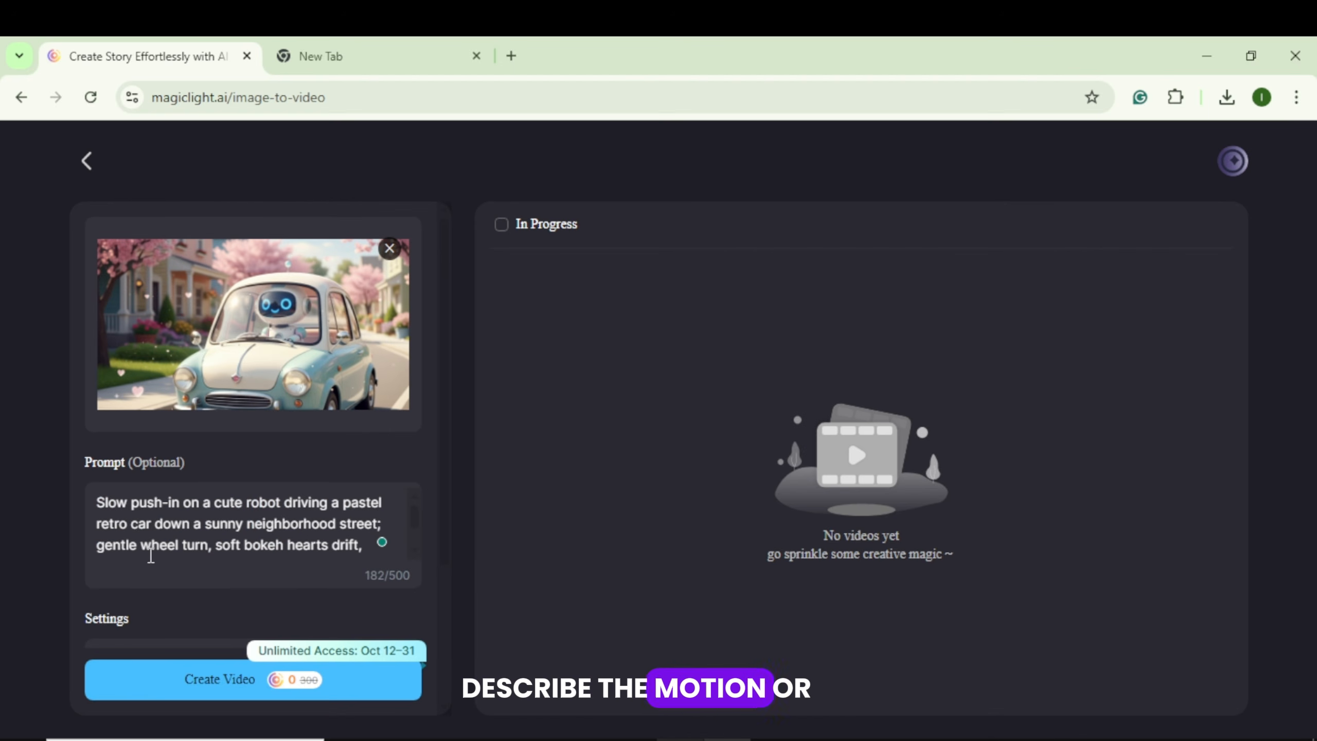
Create the robot car video with the Sora 2 model, 10s duration and 720p resolution, and open the result for playback
{"action": "scroll", "coordinate": [417, 537], "scroll_direction": "down", "scroll_amount": 3}
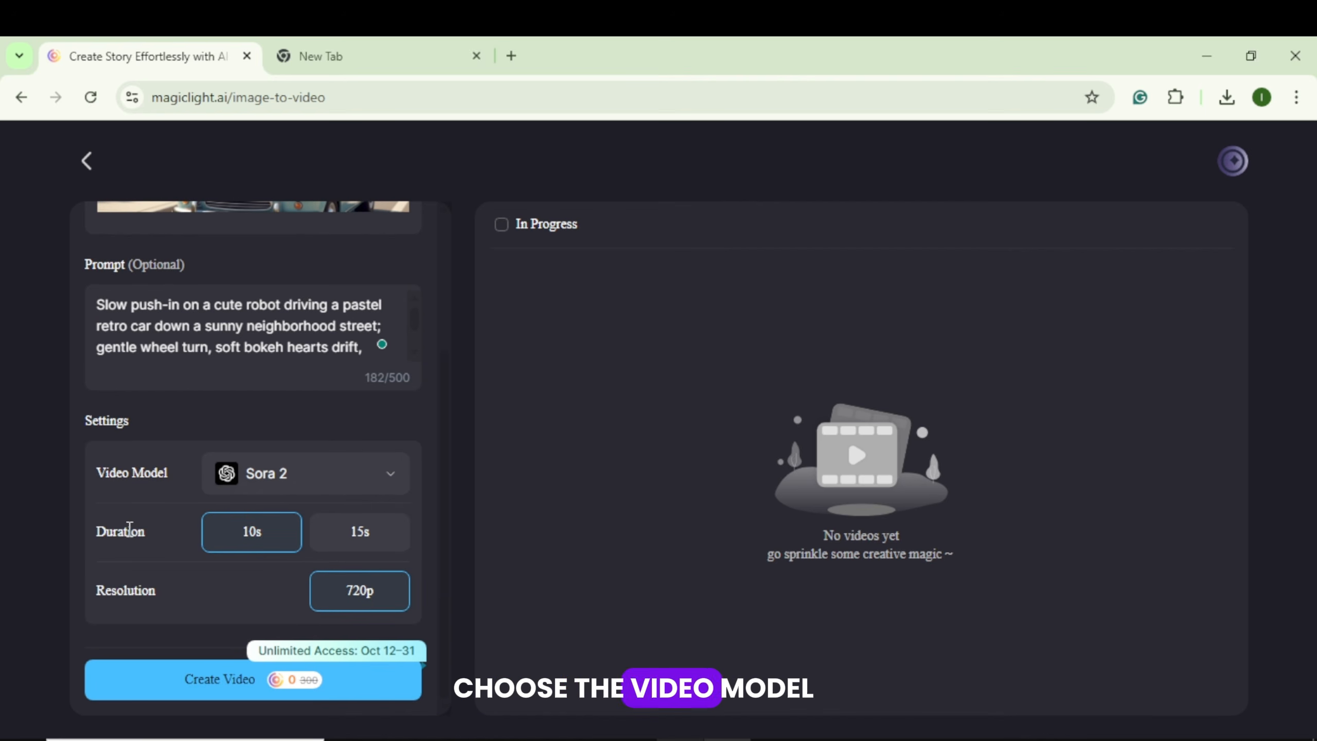
{"action": "left_click", "coordinate": [308, 486]}
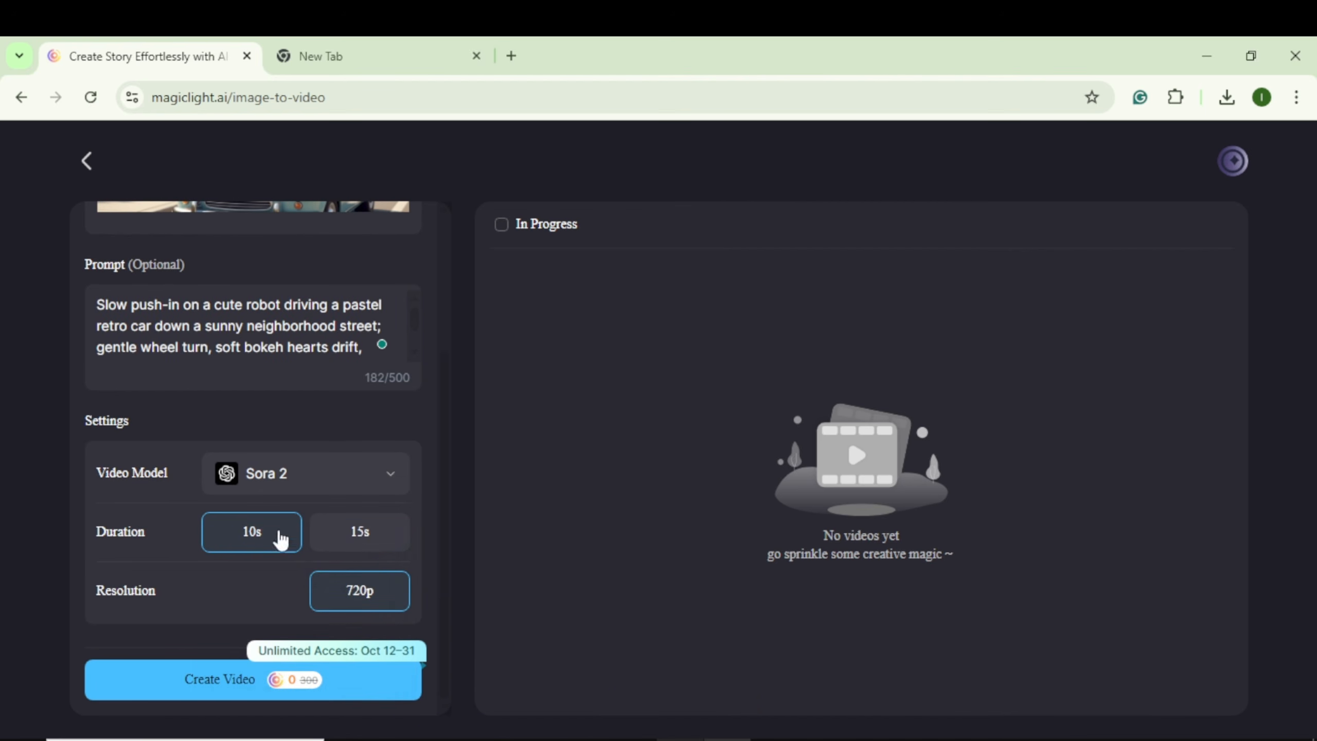
{"action": "left_click", "coordinate": [358, 532]}
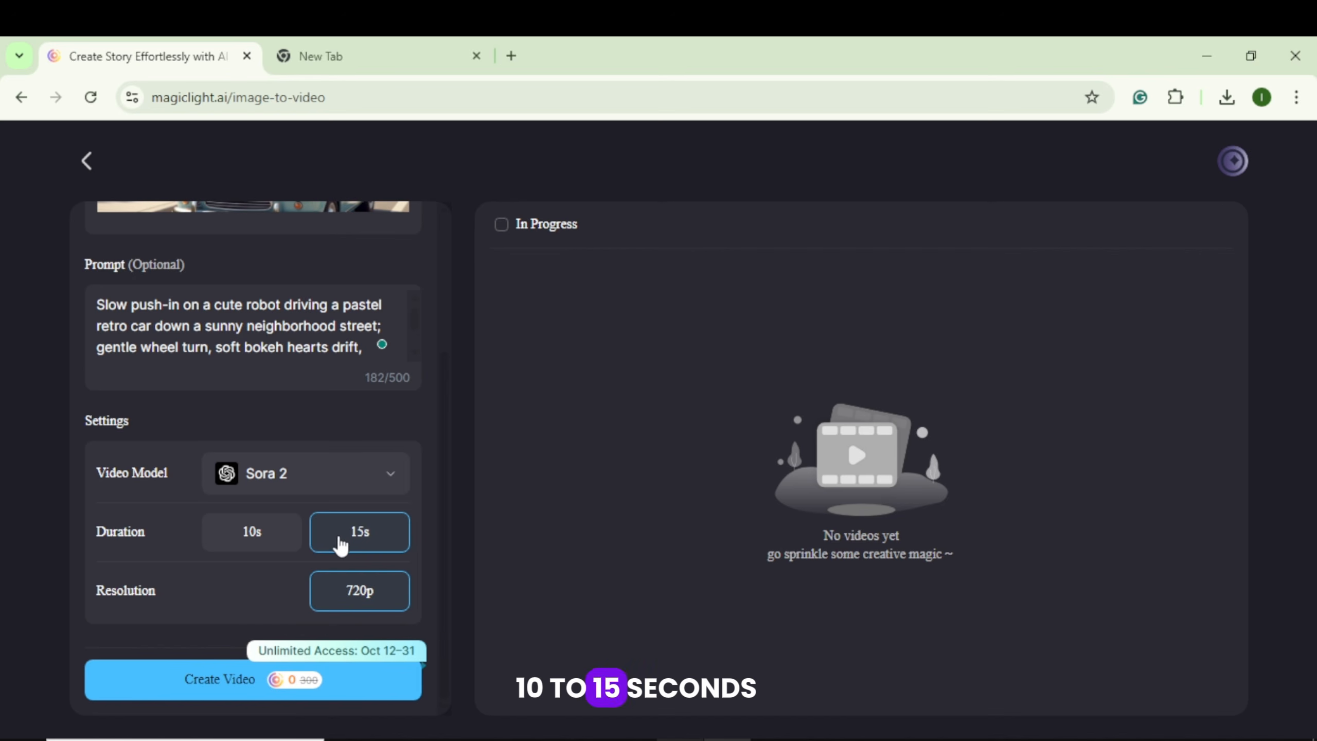
{"action": "left_click", "coordinate": [252, 532]}
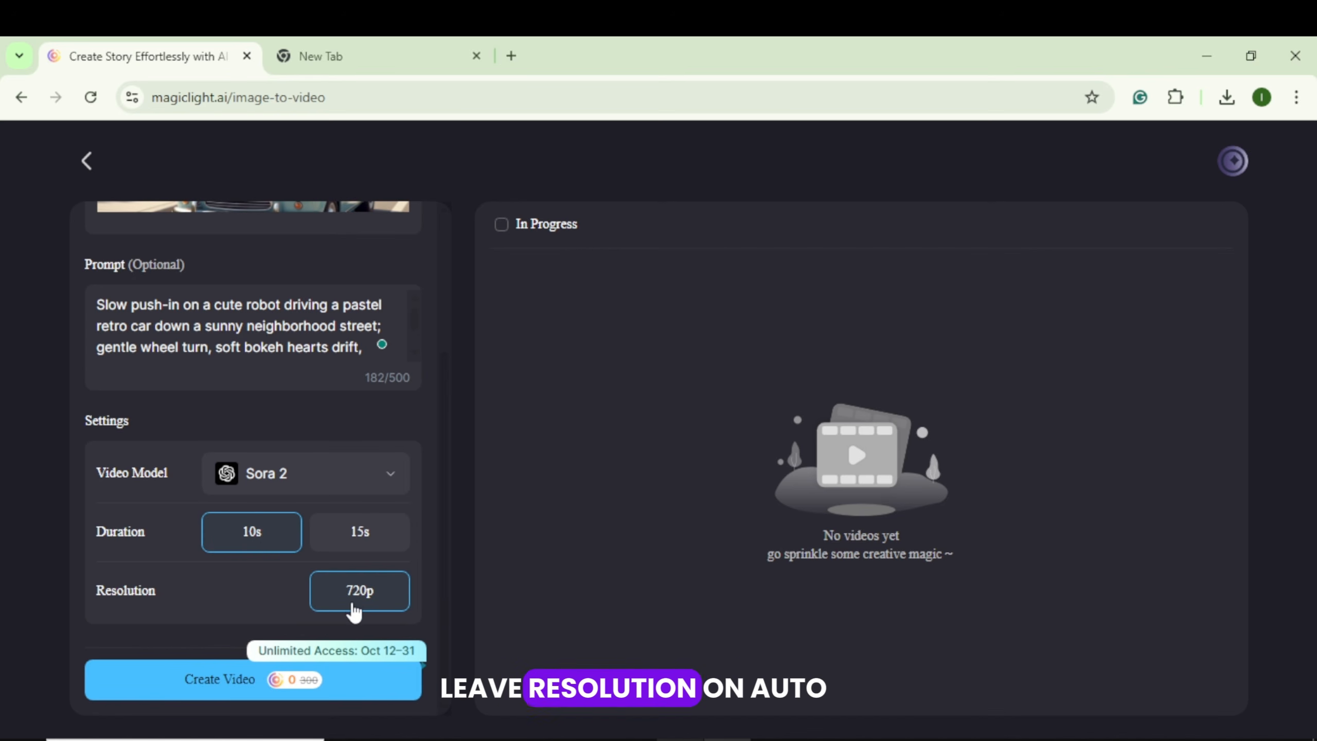
{"action": "left_click", "coordinate": [220, 682]}
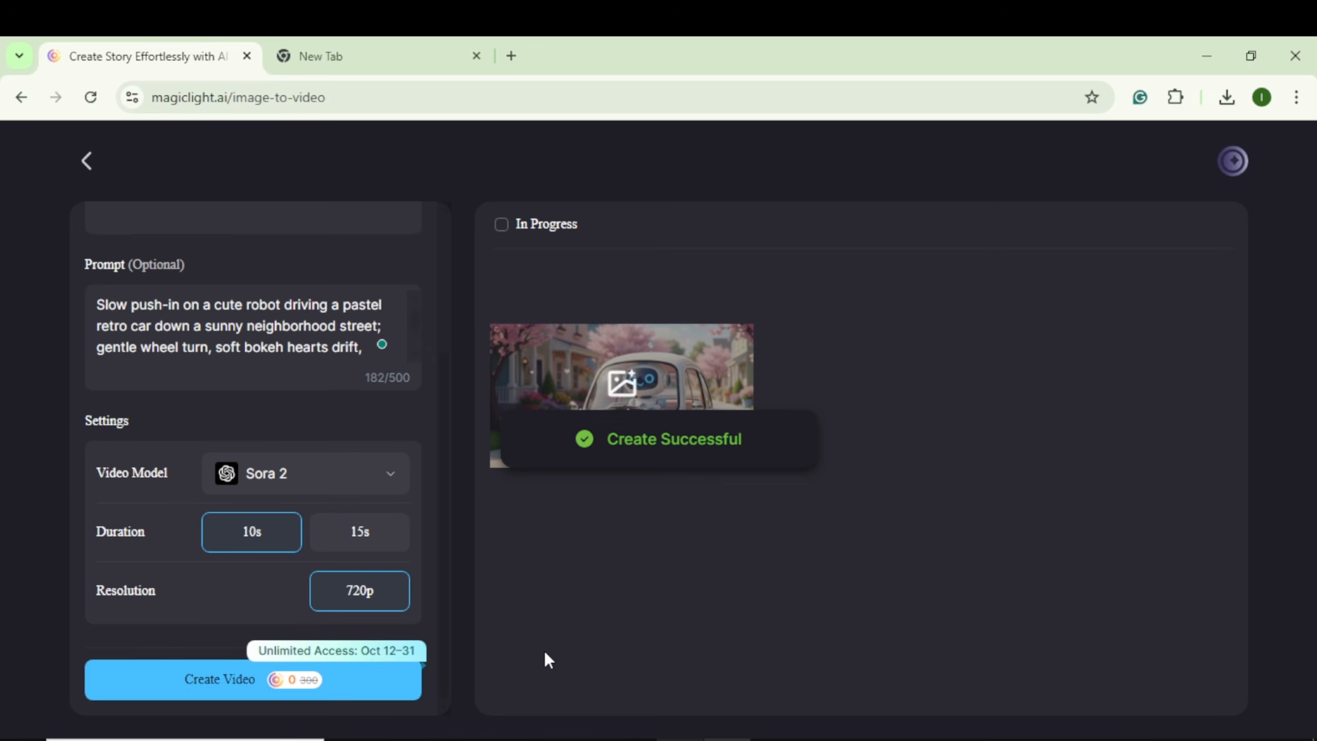
{"action": "left_click", "coordinate": [680, 383]}
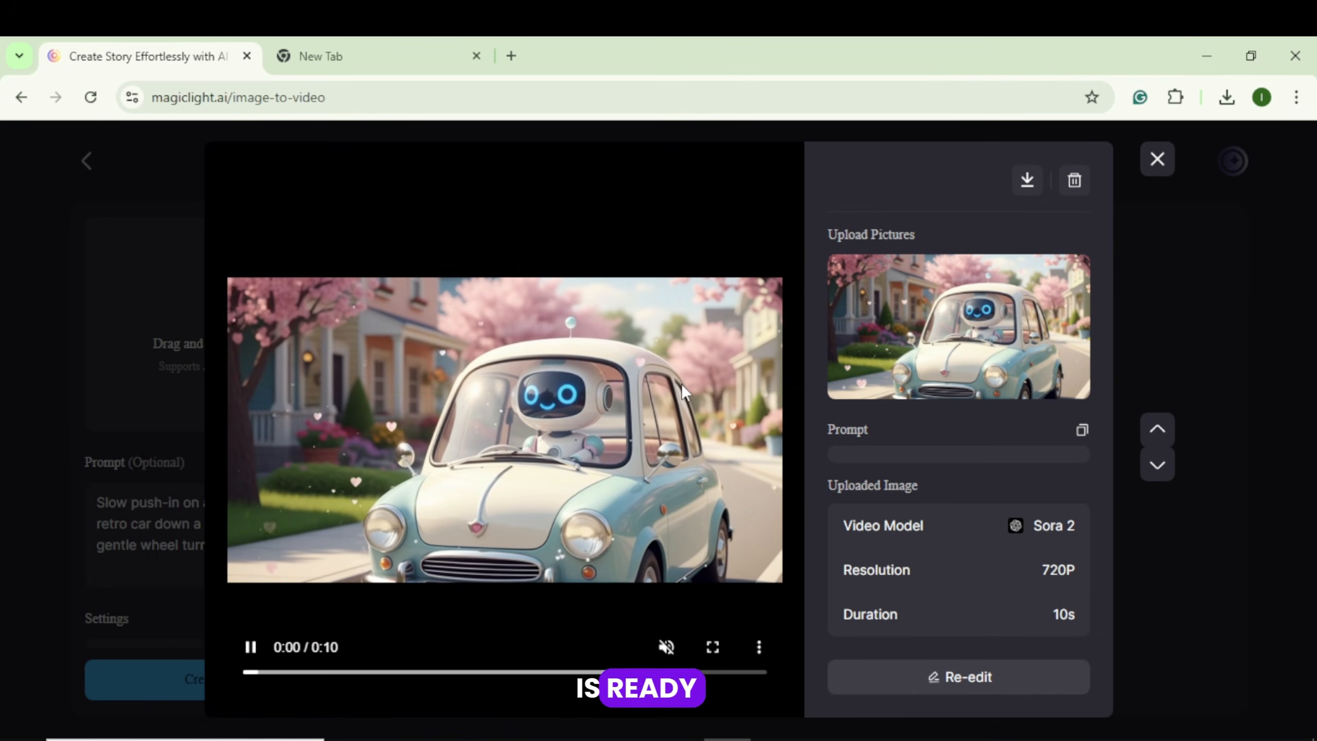